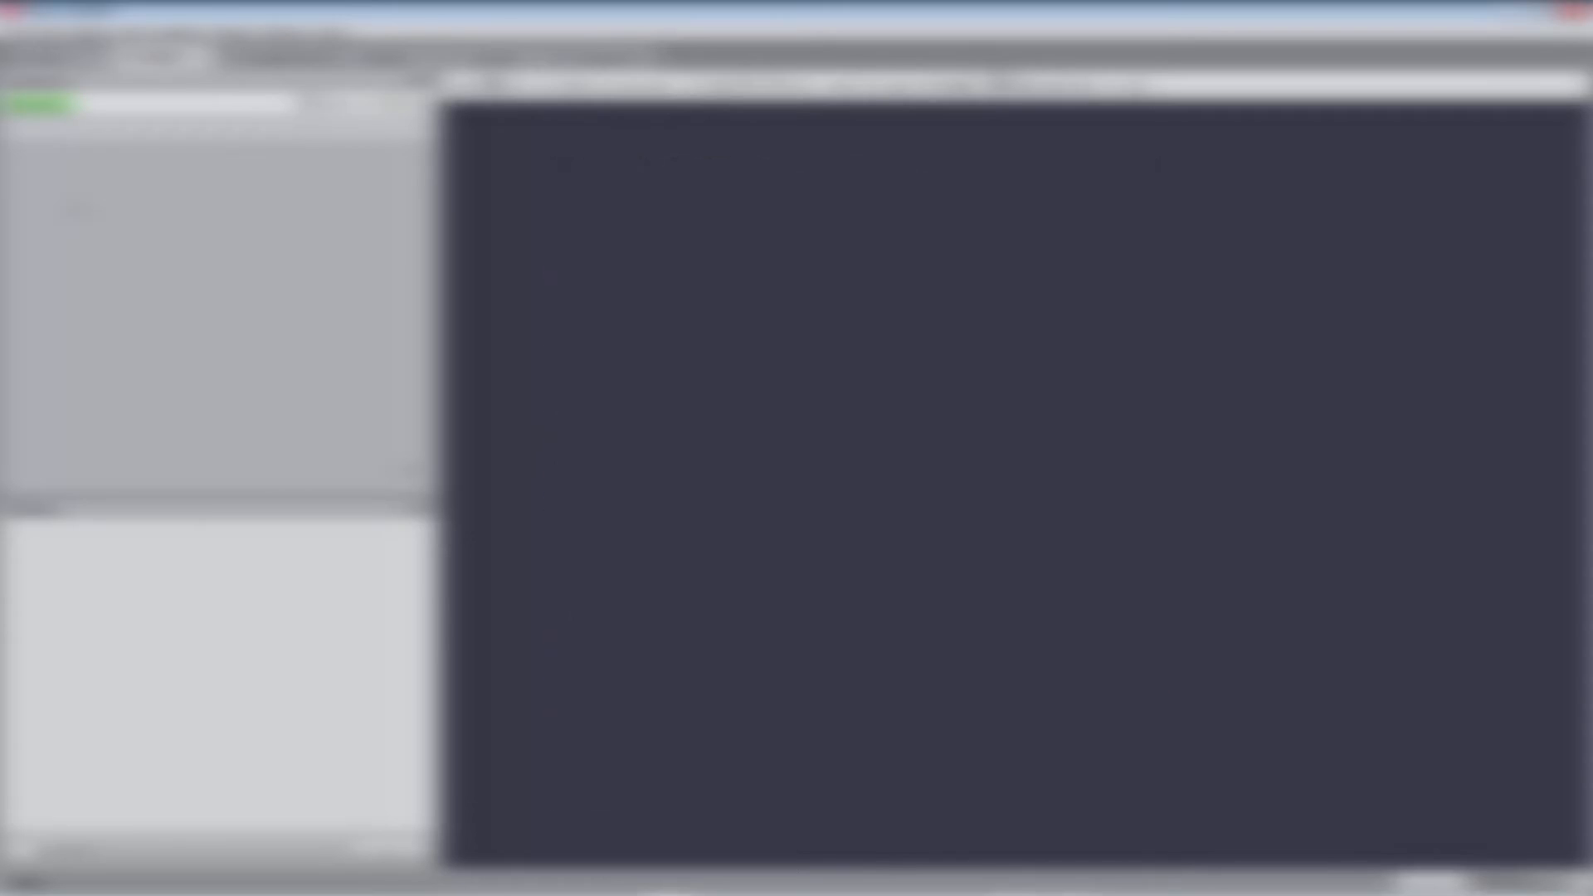
# Load the FoamPoro.am volume from the image-processing-advanced tutorials folder.
pyautogui.click(29, 106)
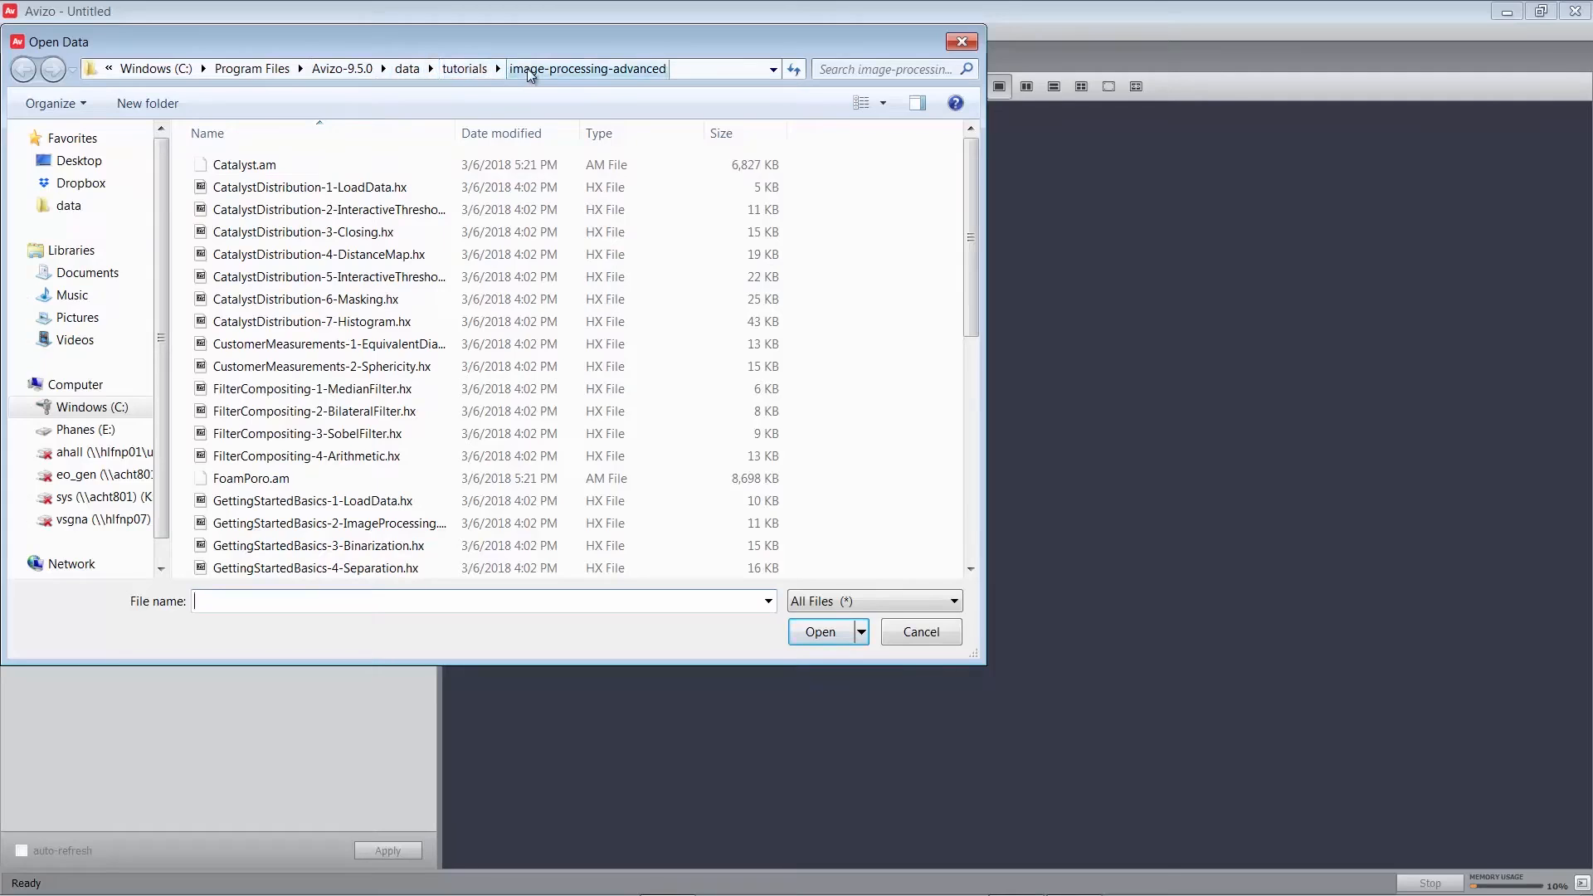
pyautogui.click(239, 485)
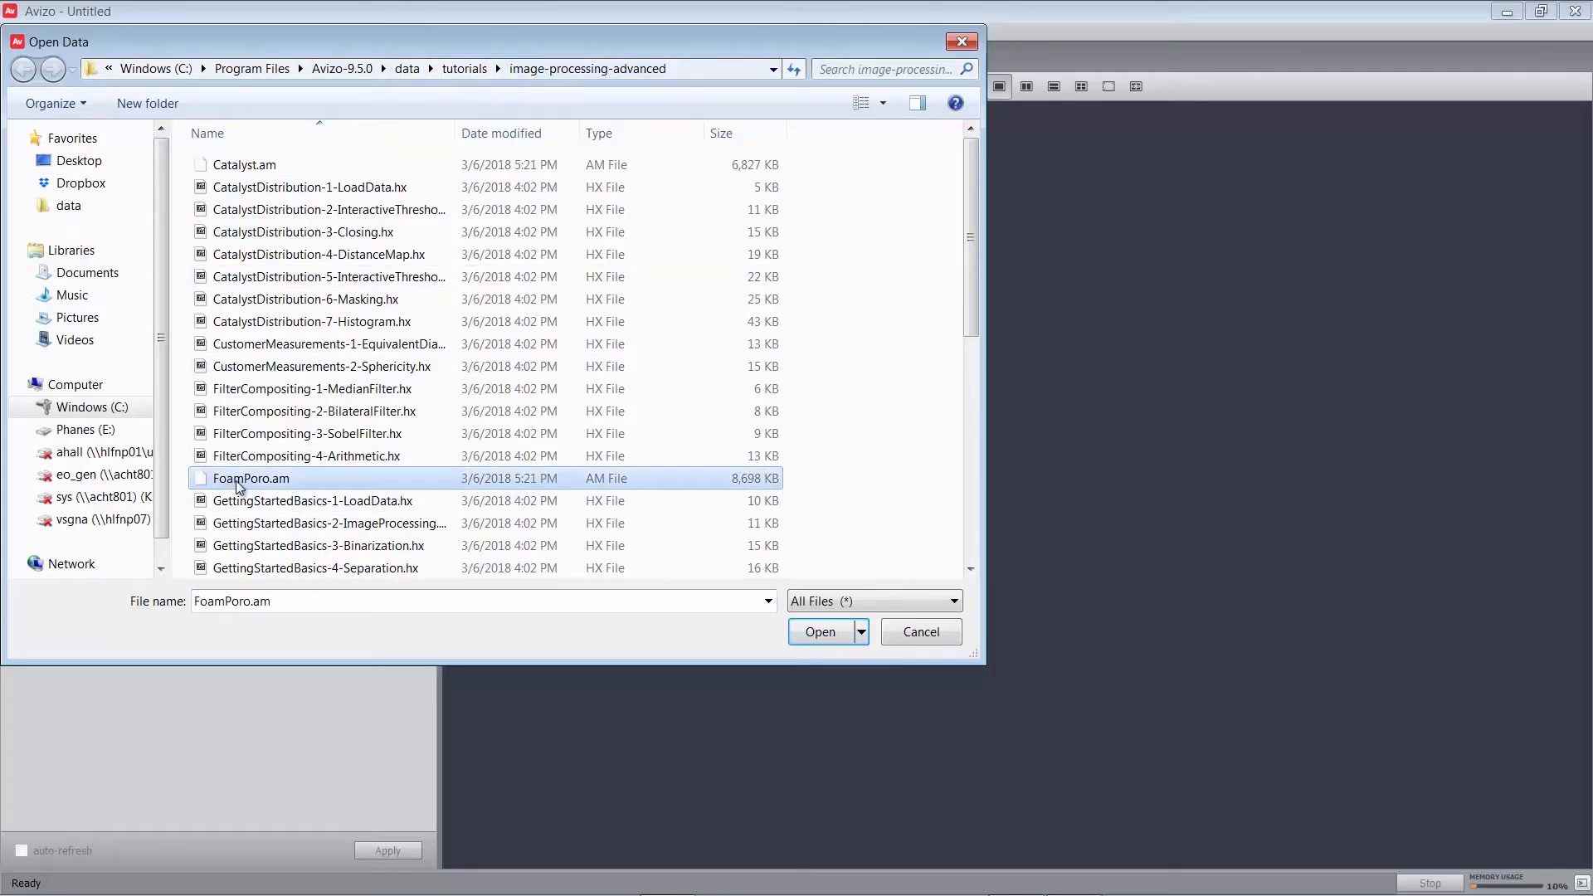
pyautogui.click(821, 634)
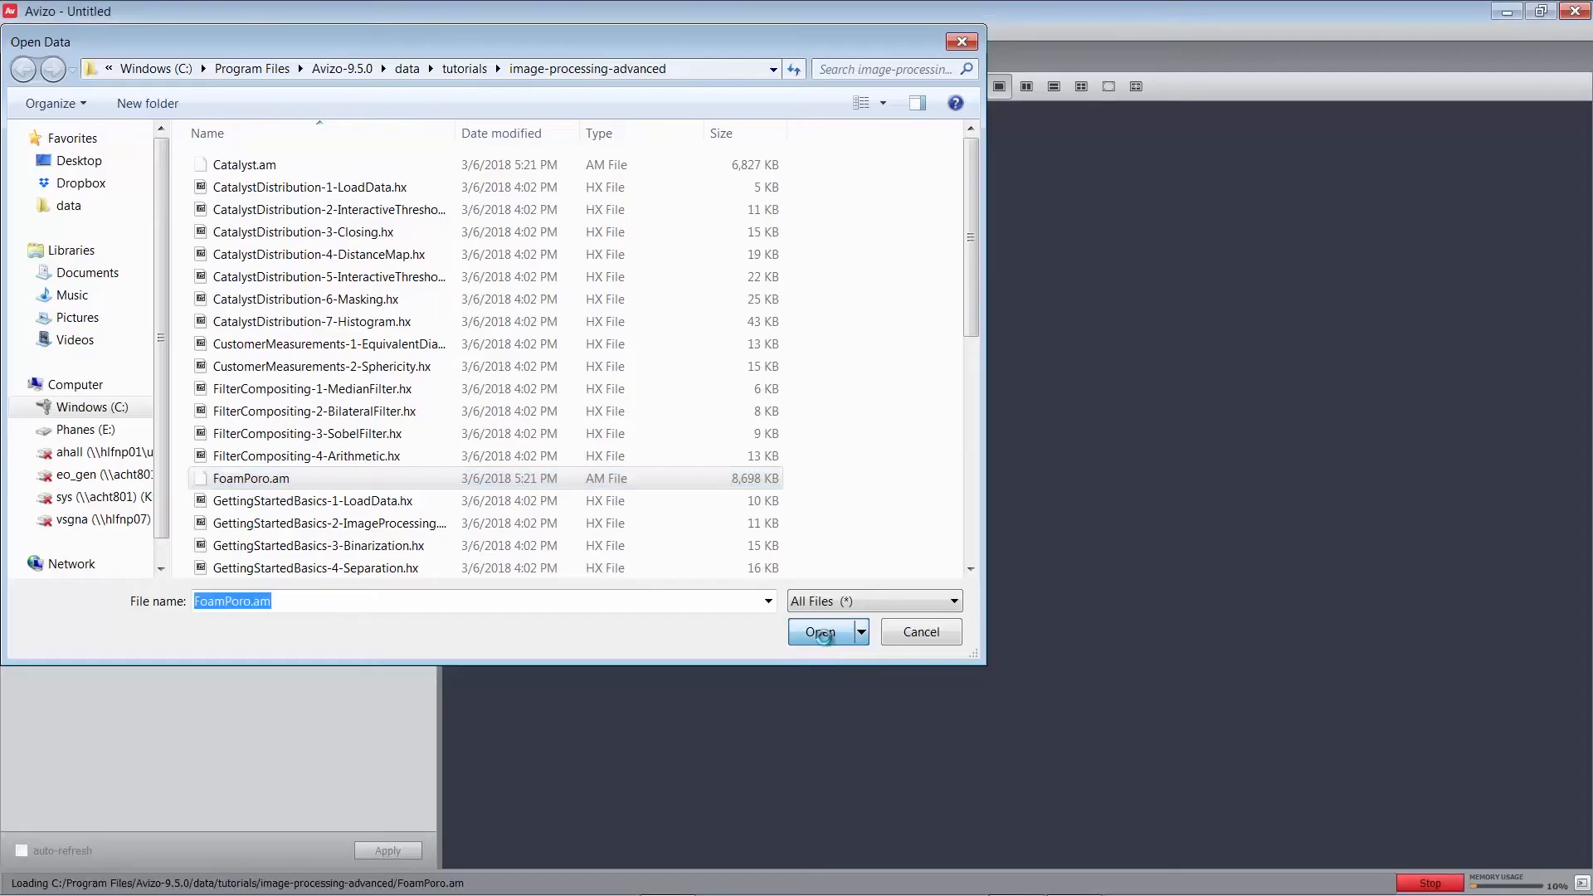
# Attach an Ortho Slice to FoamPoro.am to show a greyscale foam slice.
pyautogui.click(79, 163)
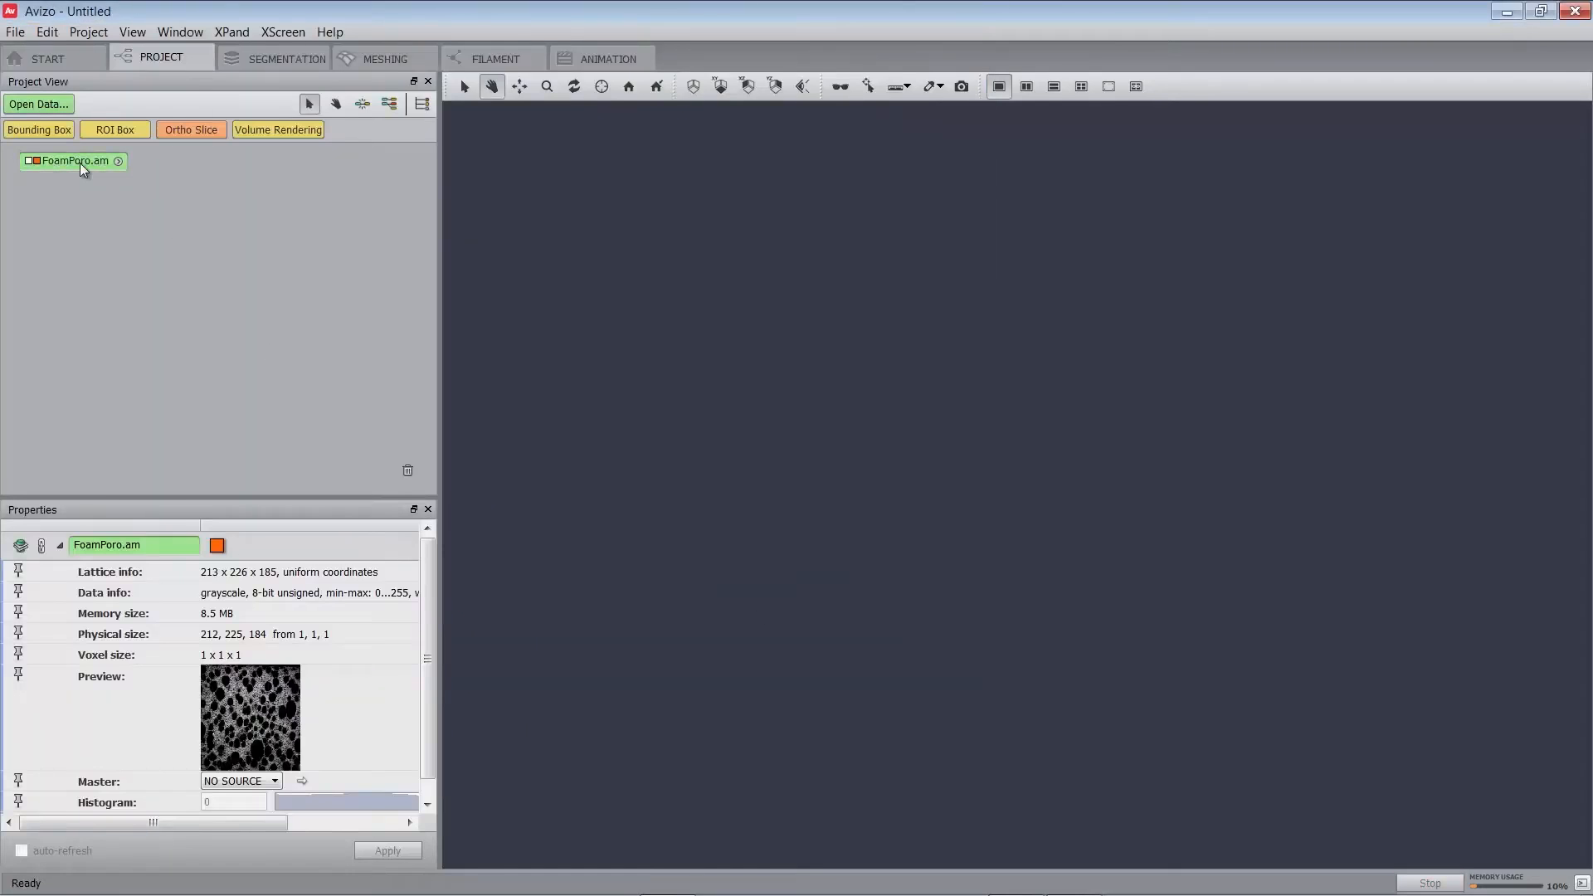
pyautogui.click(202, 133)
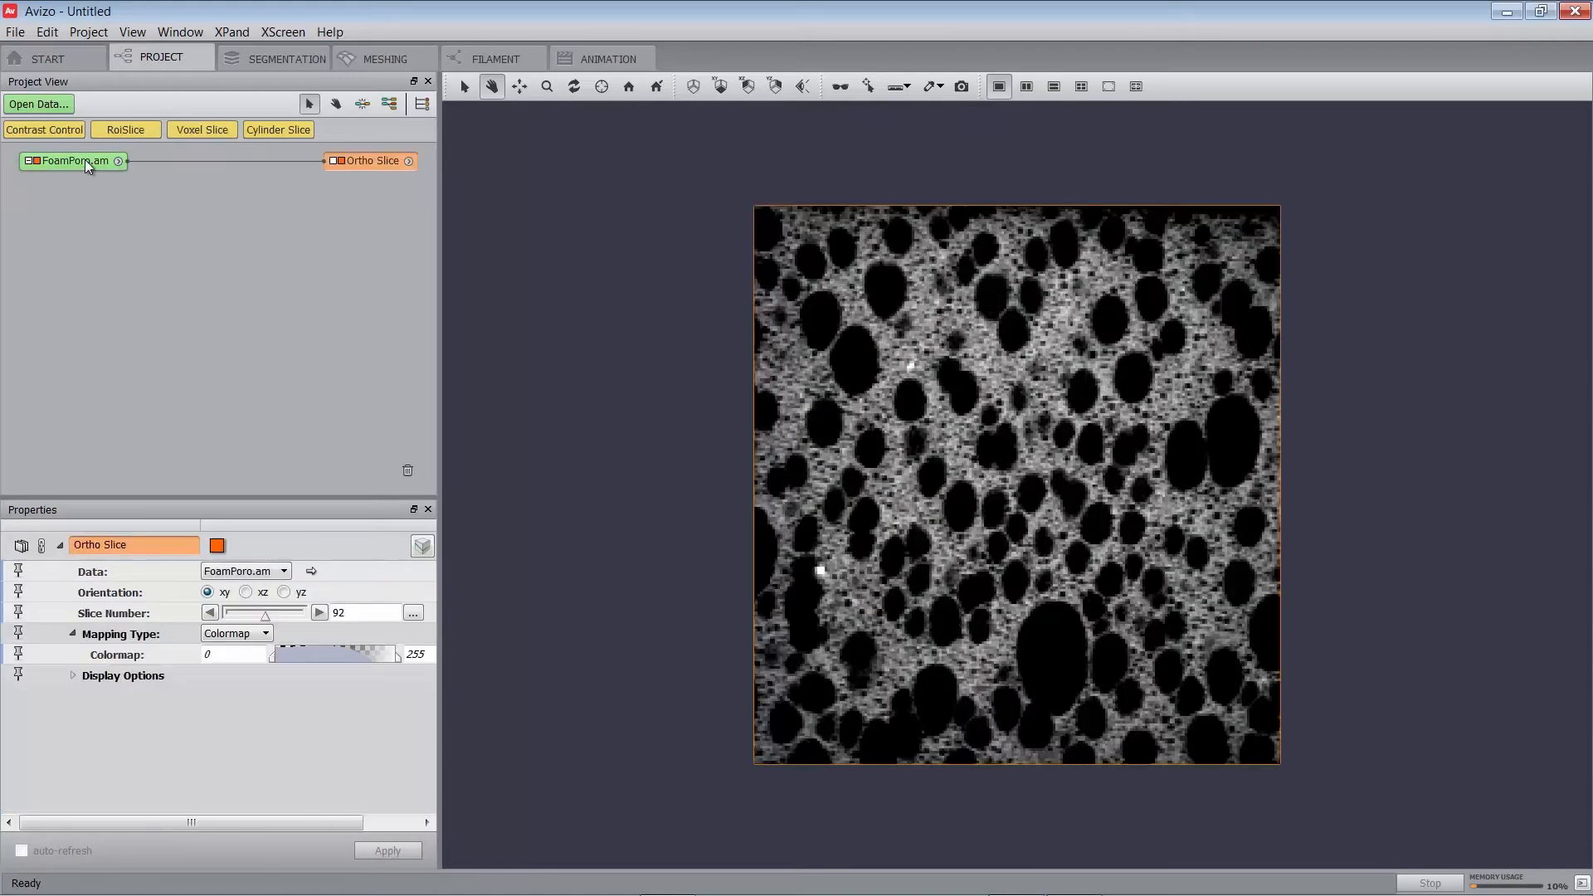
pyautogui.moveTo(85, 159)
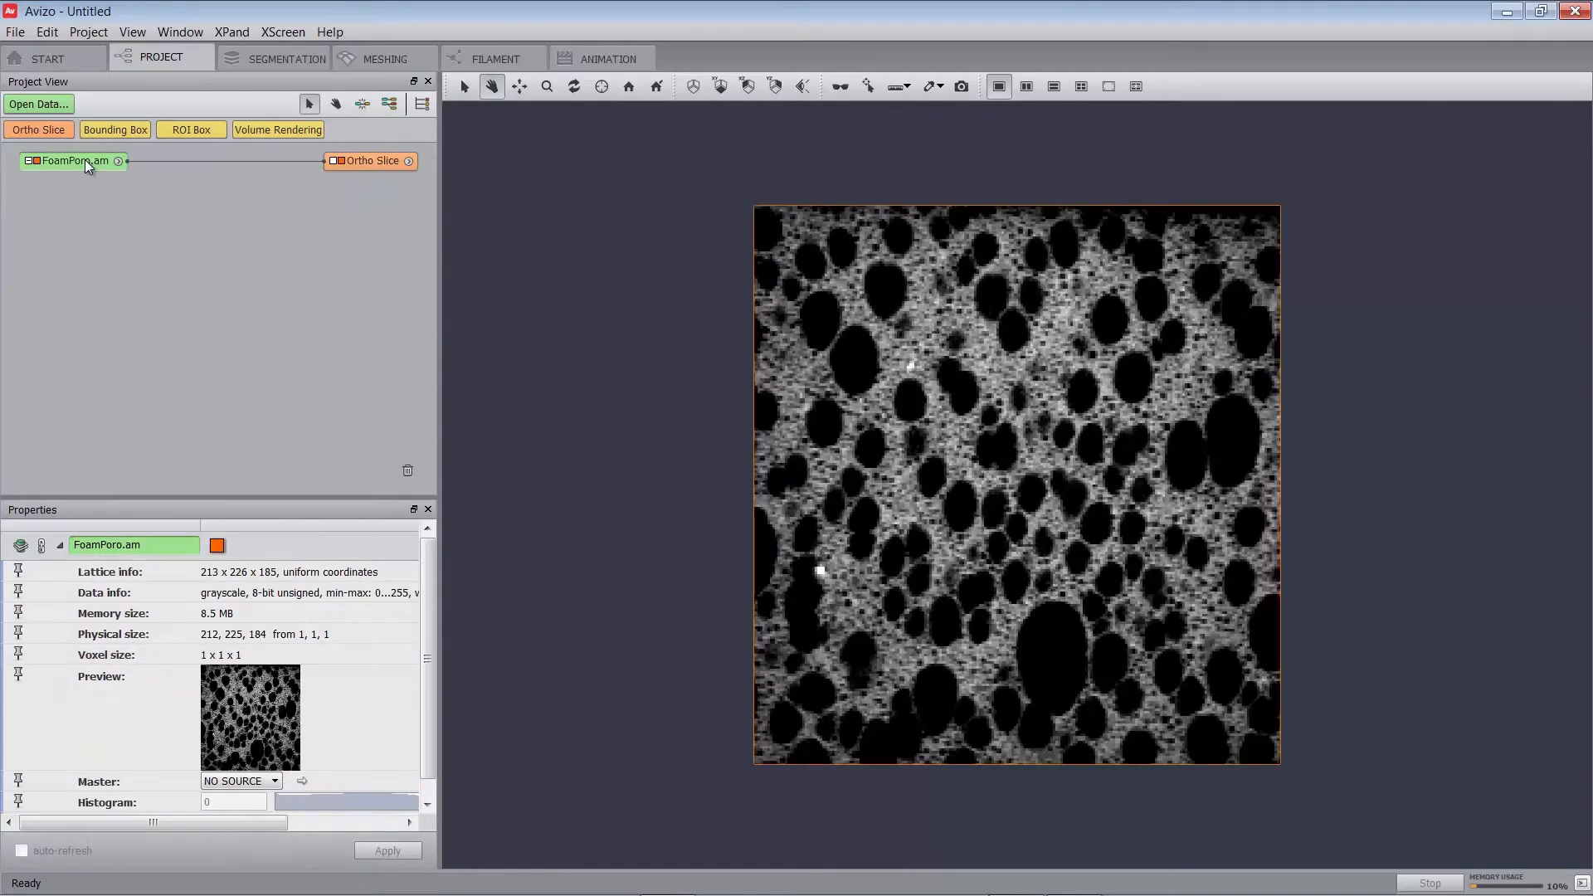
# Add an Interactive Thresholding module to FoamPoro.am.
pyautogui.rightClick(85, 161)
pyautogui.write('interac')
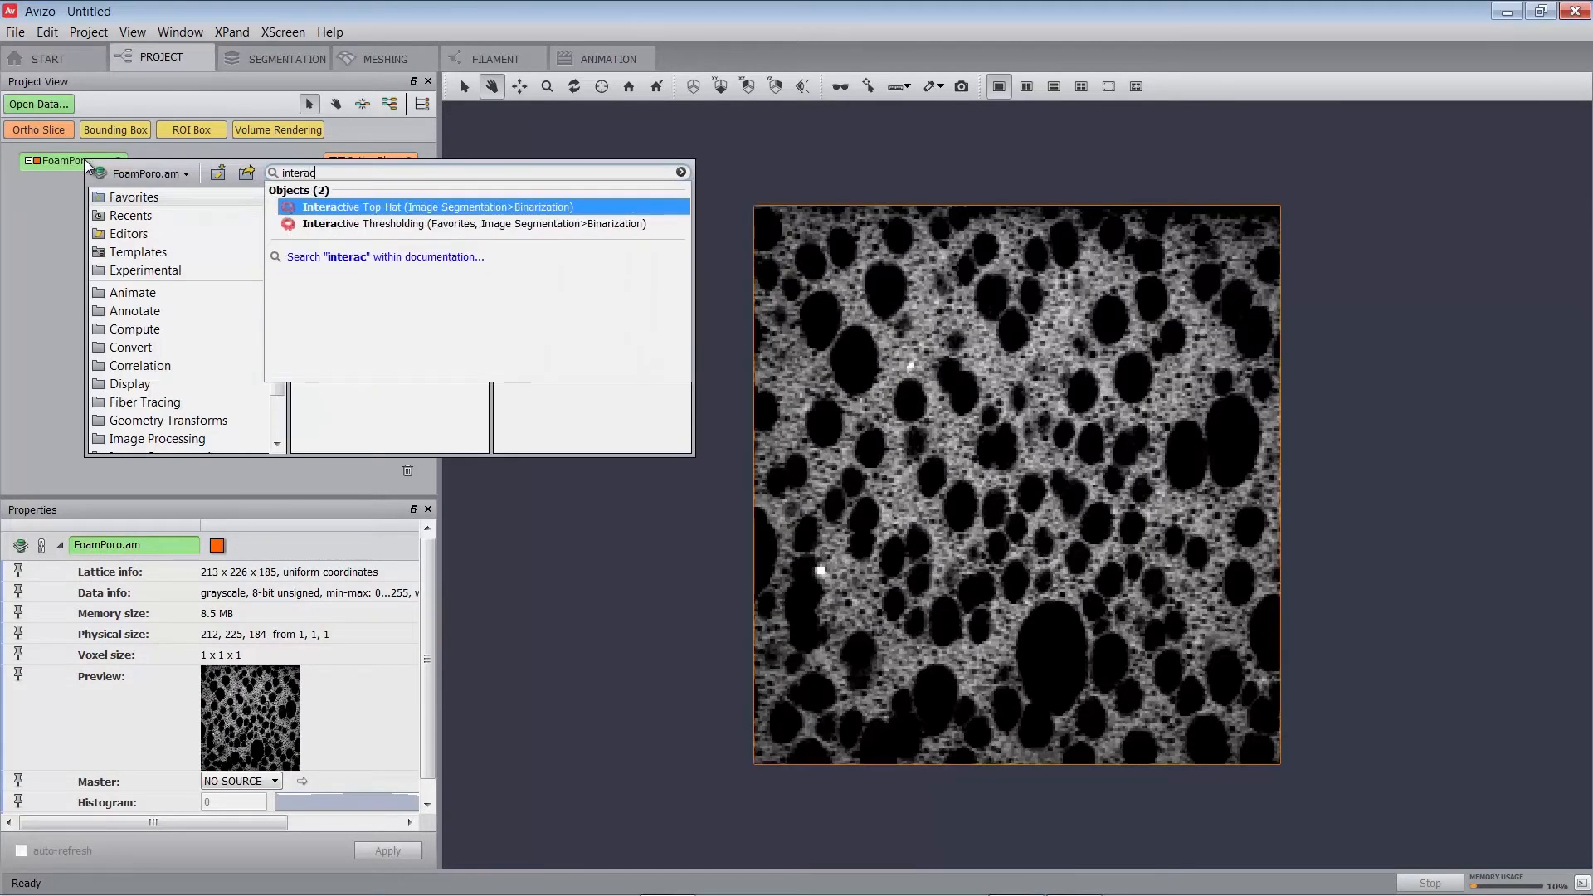
pyautogui.press('Down')
pyautogui.press('Return')
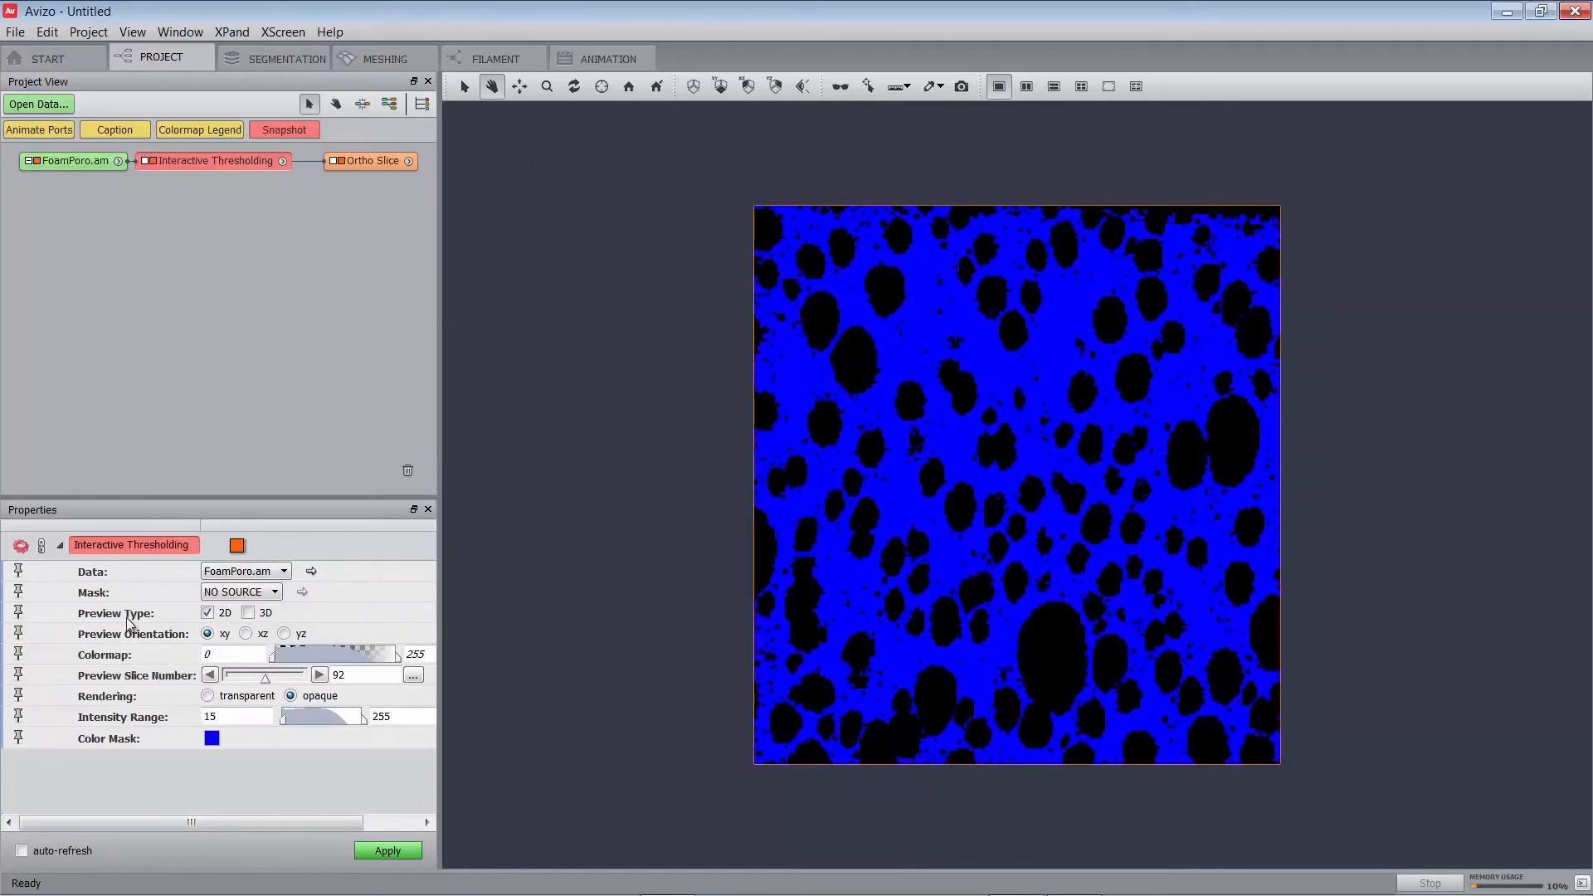
pyautogui.moveTo(274, 823); pyautogui.dragTo(329, 822)
# Set the intensity range to 0–50 and apply it to produce FoamPoro.thresholded.
pyautogui.moveTo(157, 720); pyautogui.dragTo(123, 717)
pyautogui.write('0')
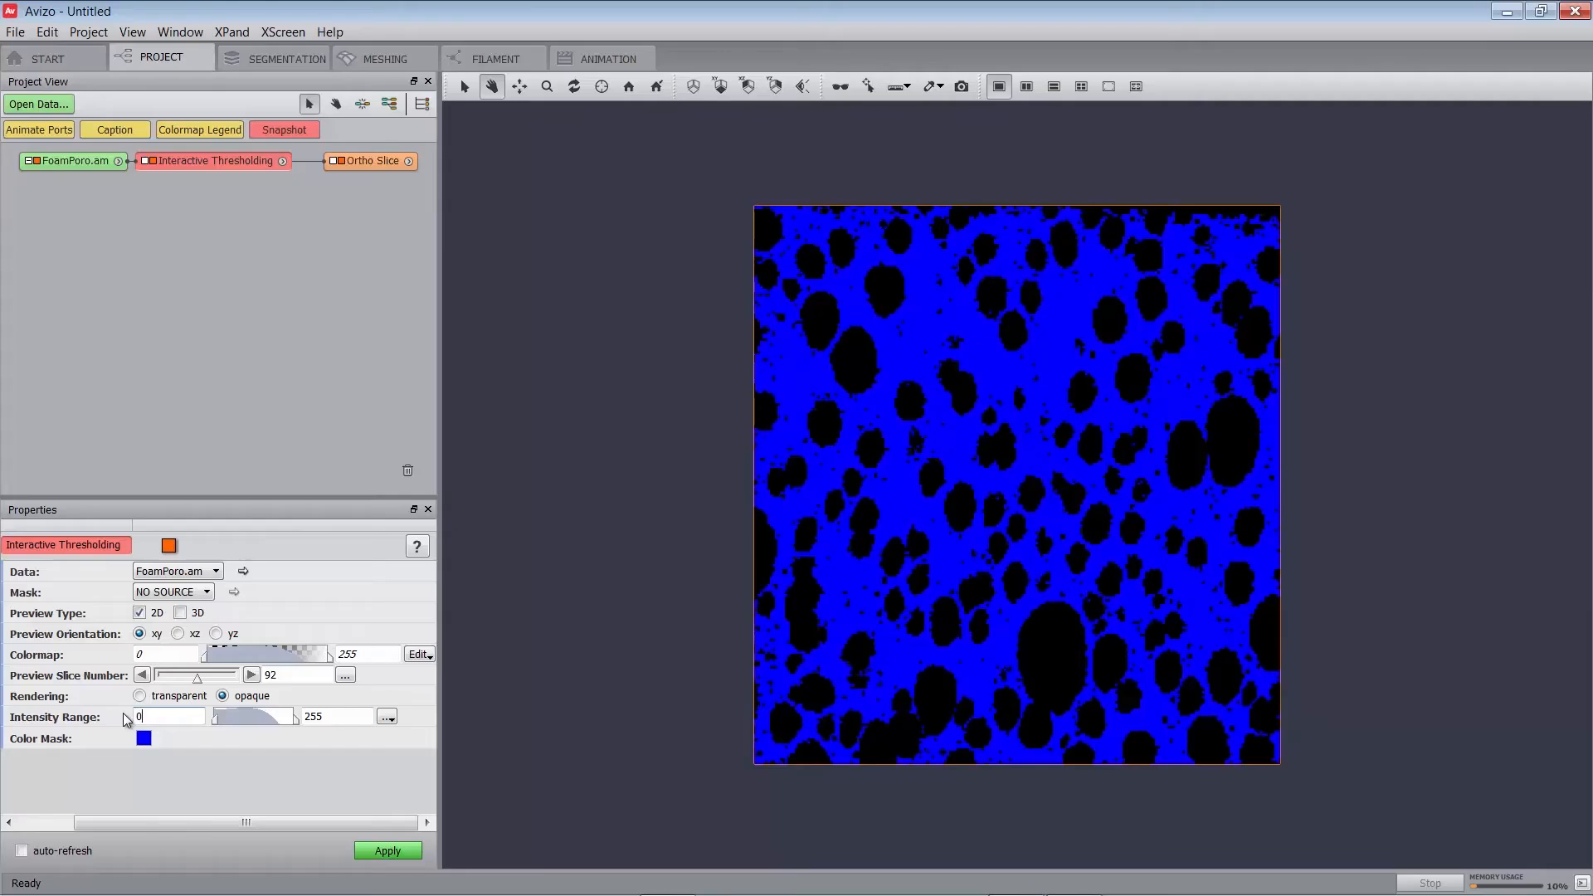
pyautogui.press('Tab')
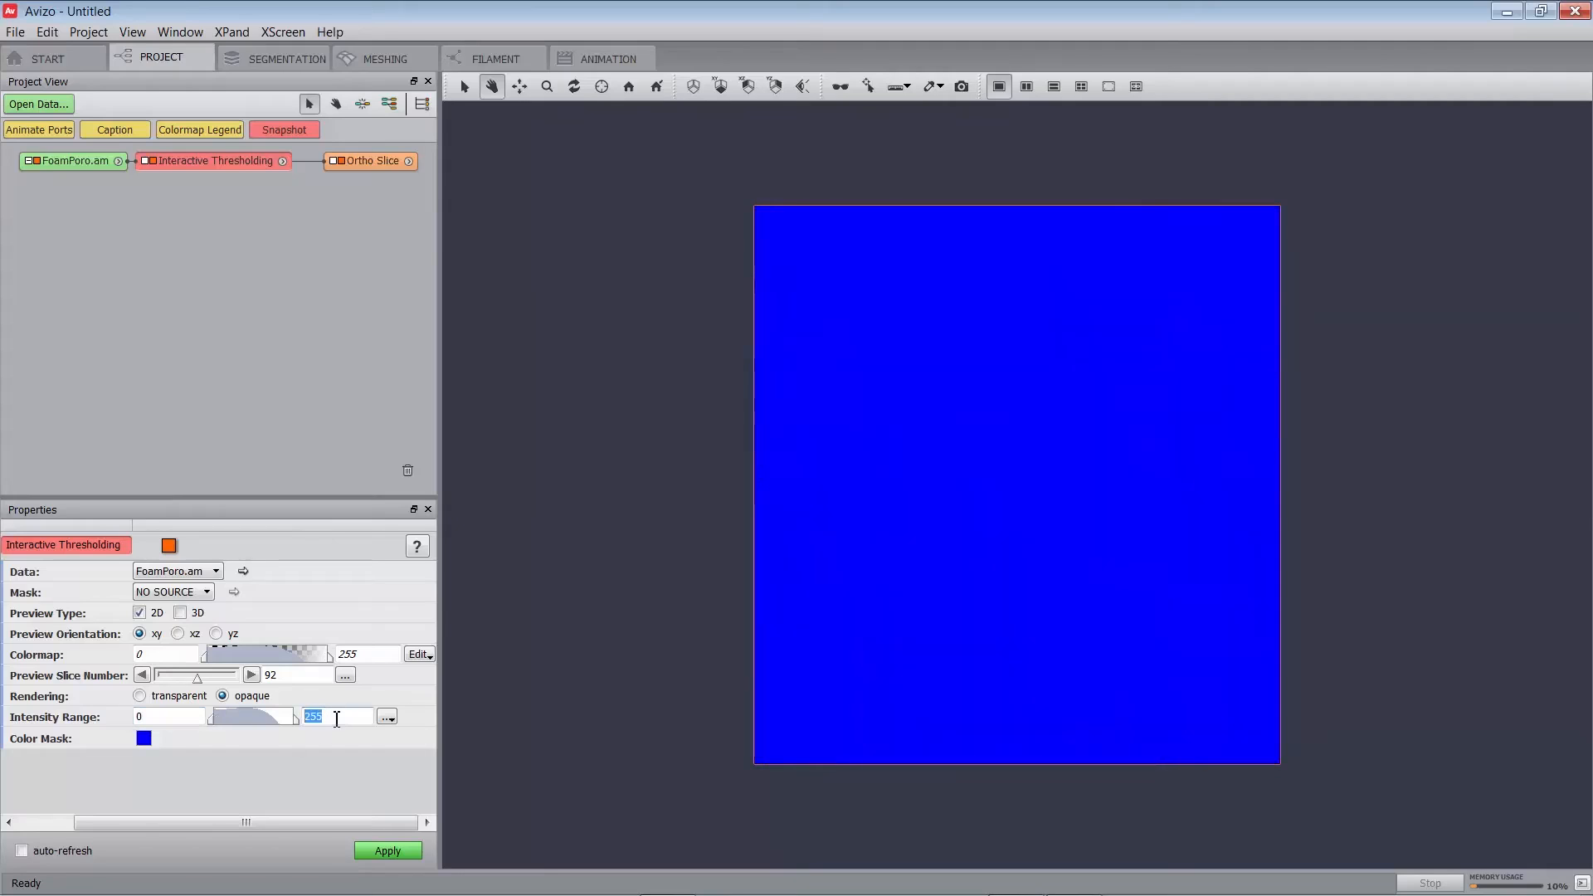
pyautogui.write('50')
pyautogui.press('Return')
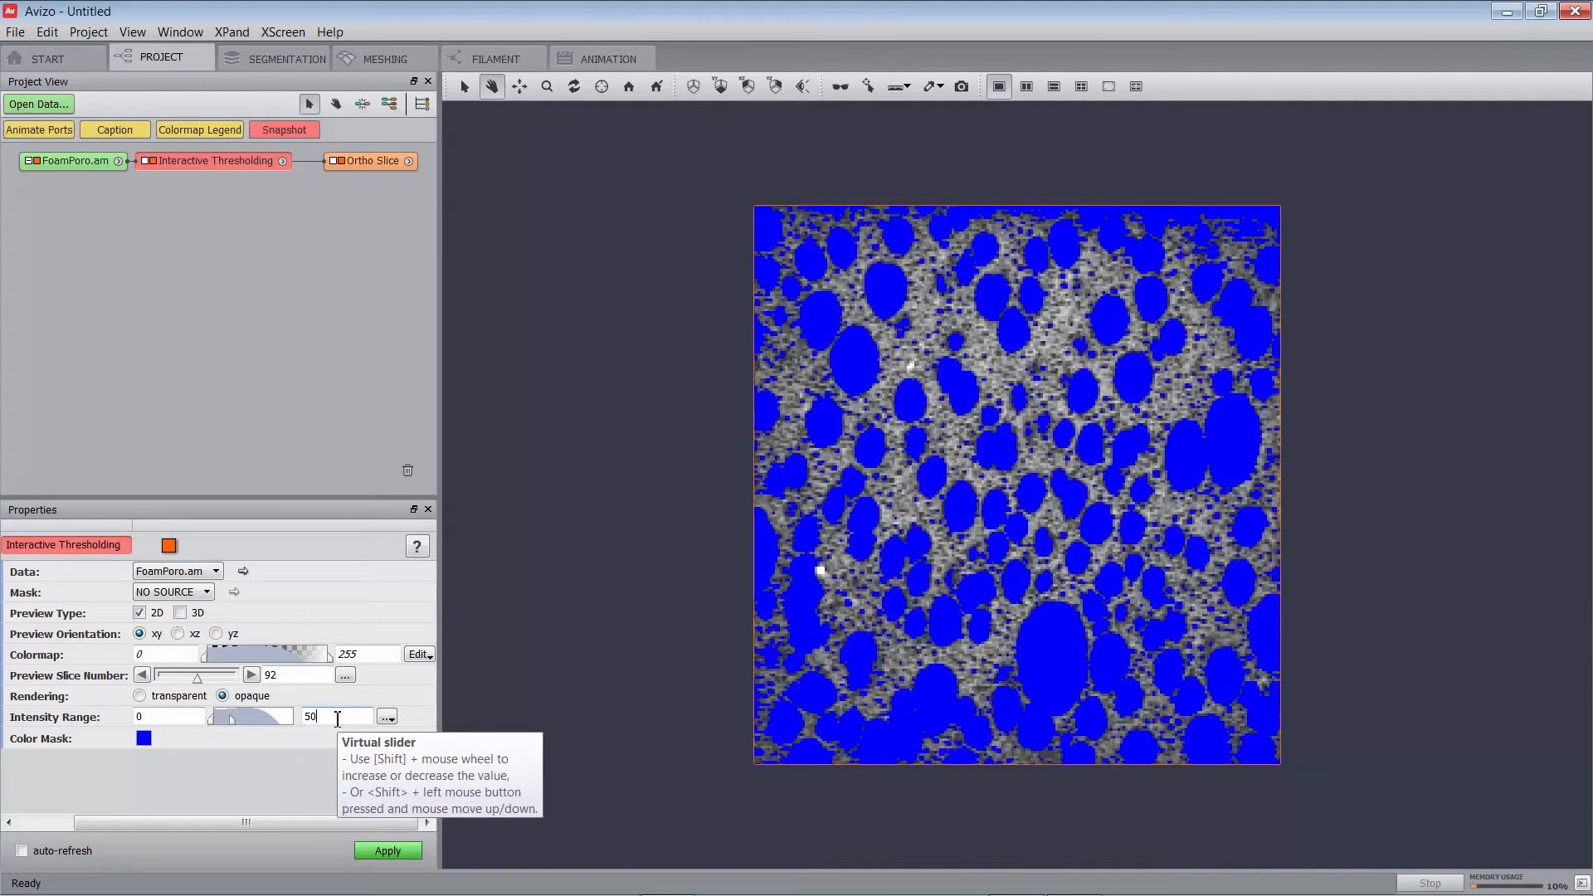
pyautogui.click(398, 858)
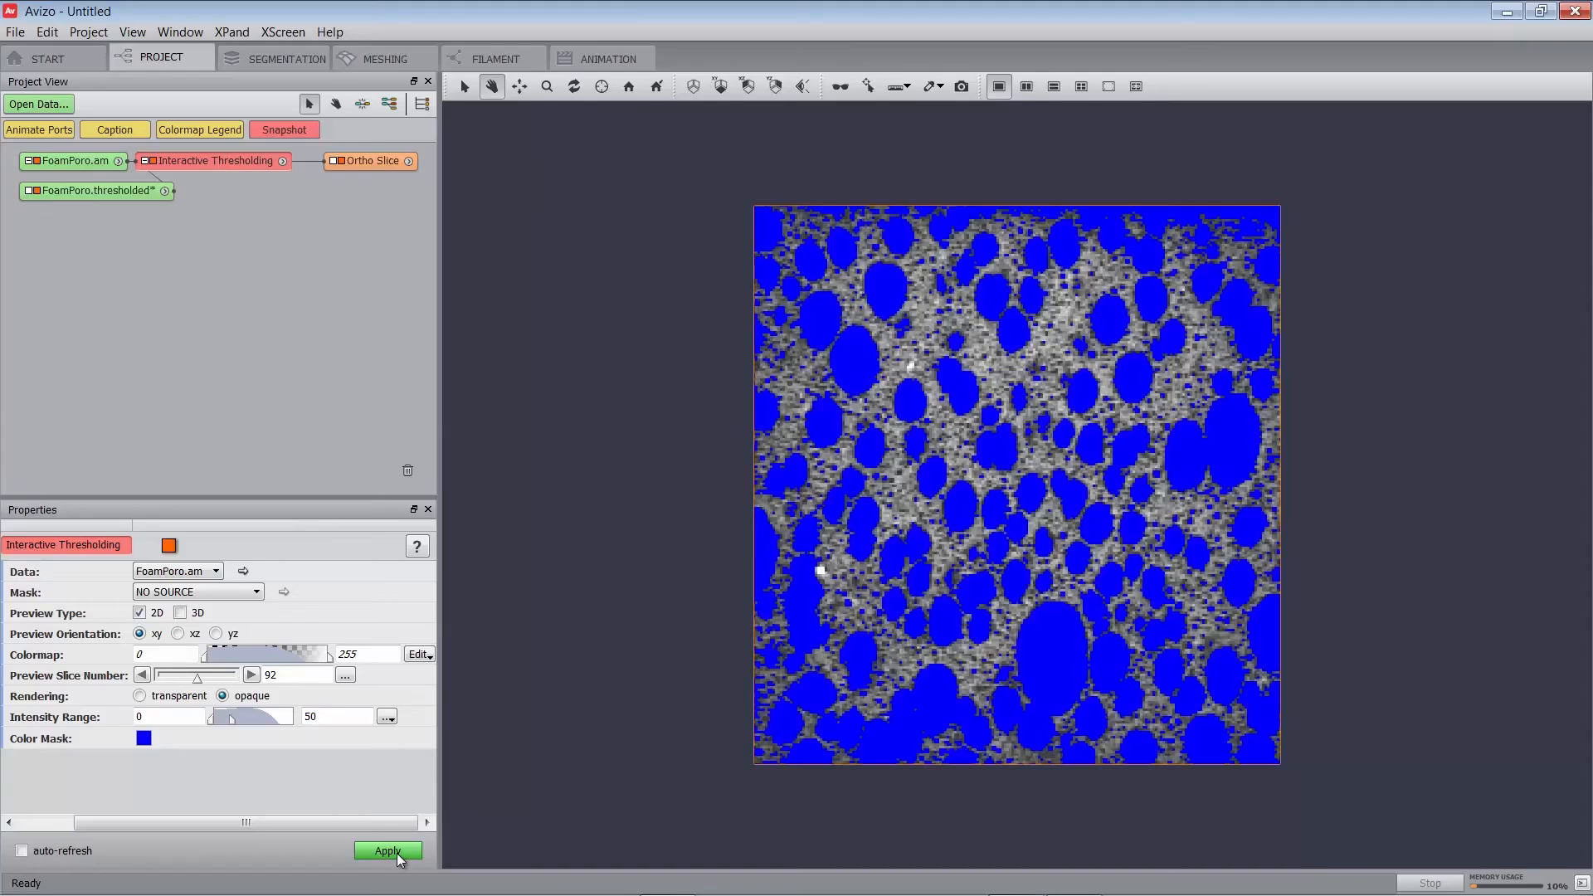
# Hide the threshold preview and connect the Ortho Slice to FoamPoro.thresholded.
pyautogui.click(153, 160)
pyautogui.moveTo(380, 159); pyautogui.dragTo(156, 191)
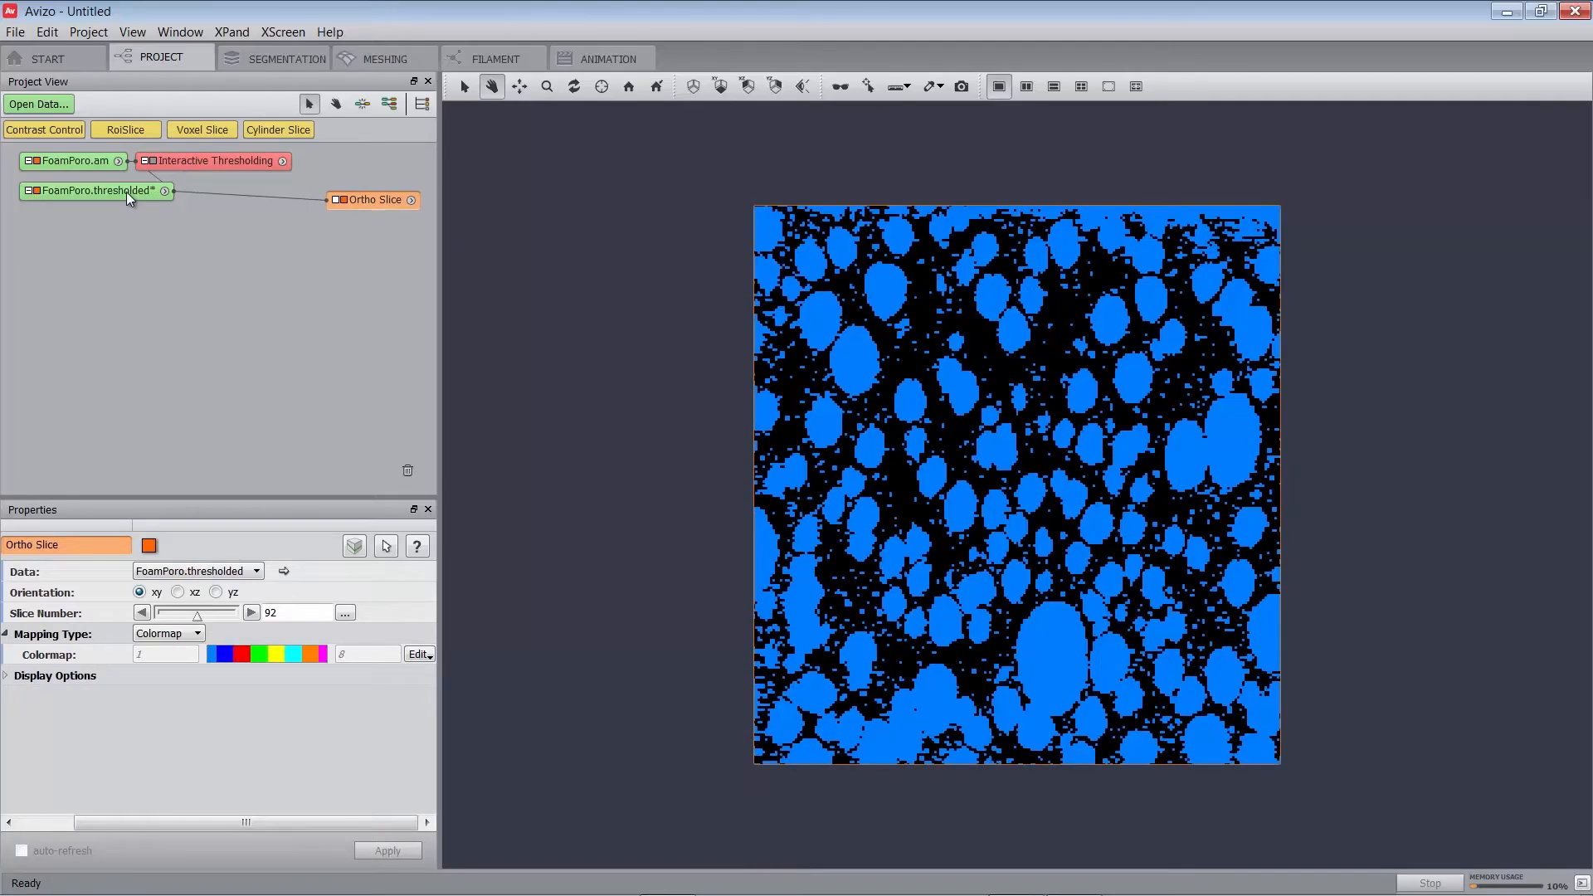
pyautogui.moveTo(124, 191); pyautogui.dragTo(121, 197)
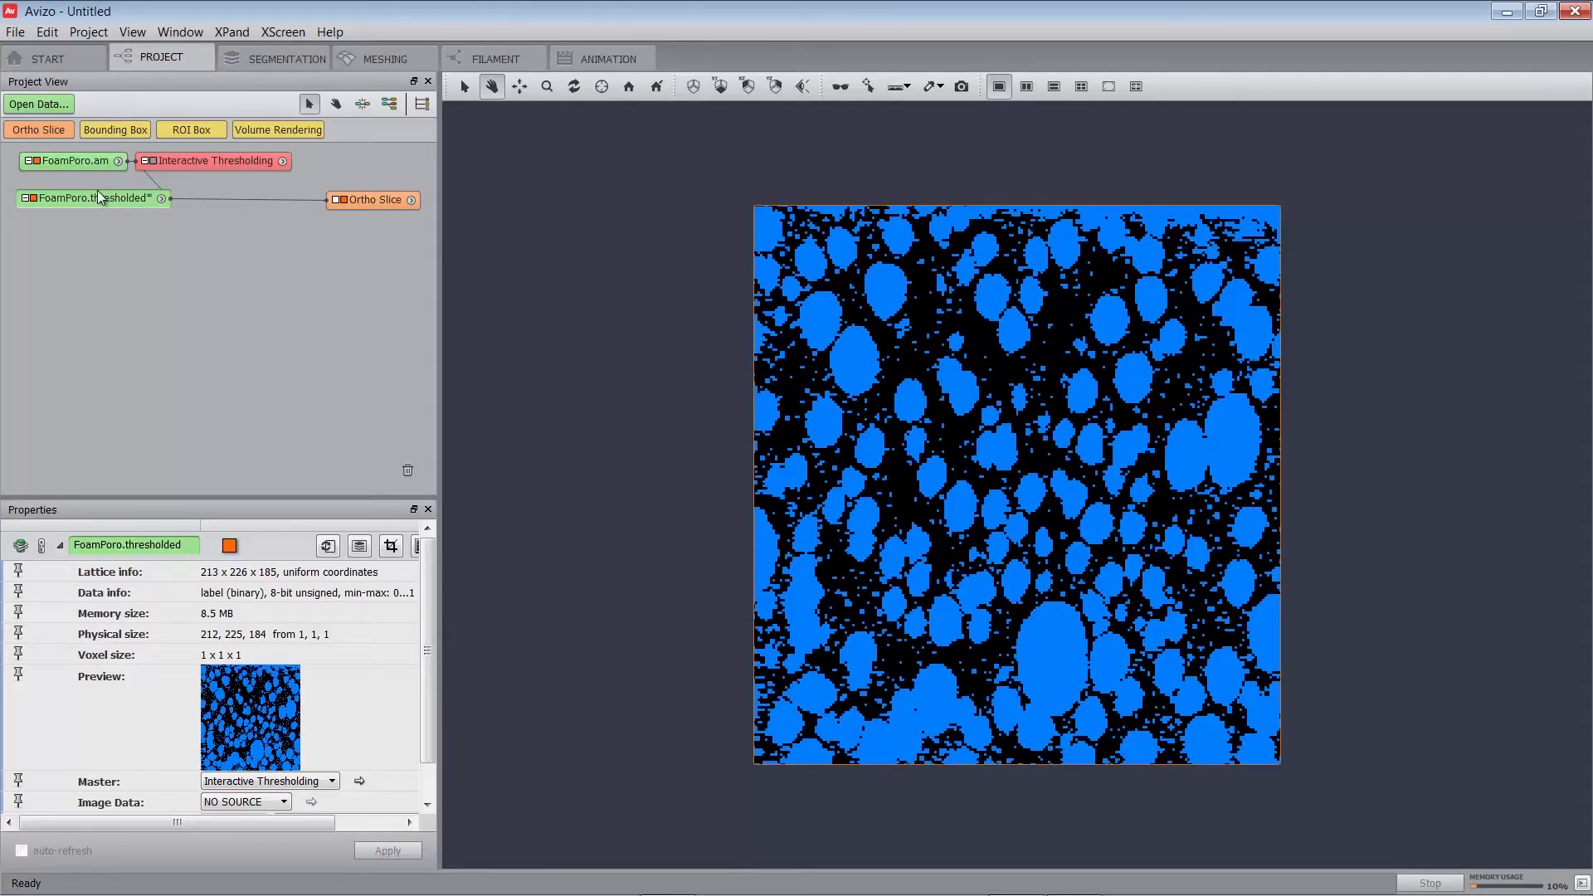
# Apply a size-1 Opening to FoamPoro.thresholded and show FoamPoro.opening in the Ortho Slice.
pyautogui.rightClick(98, 196)
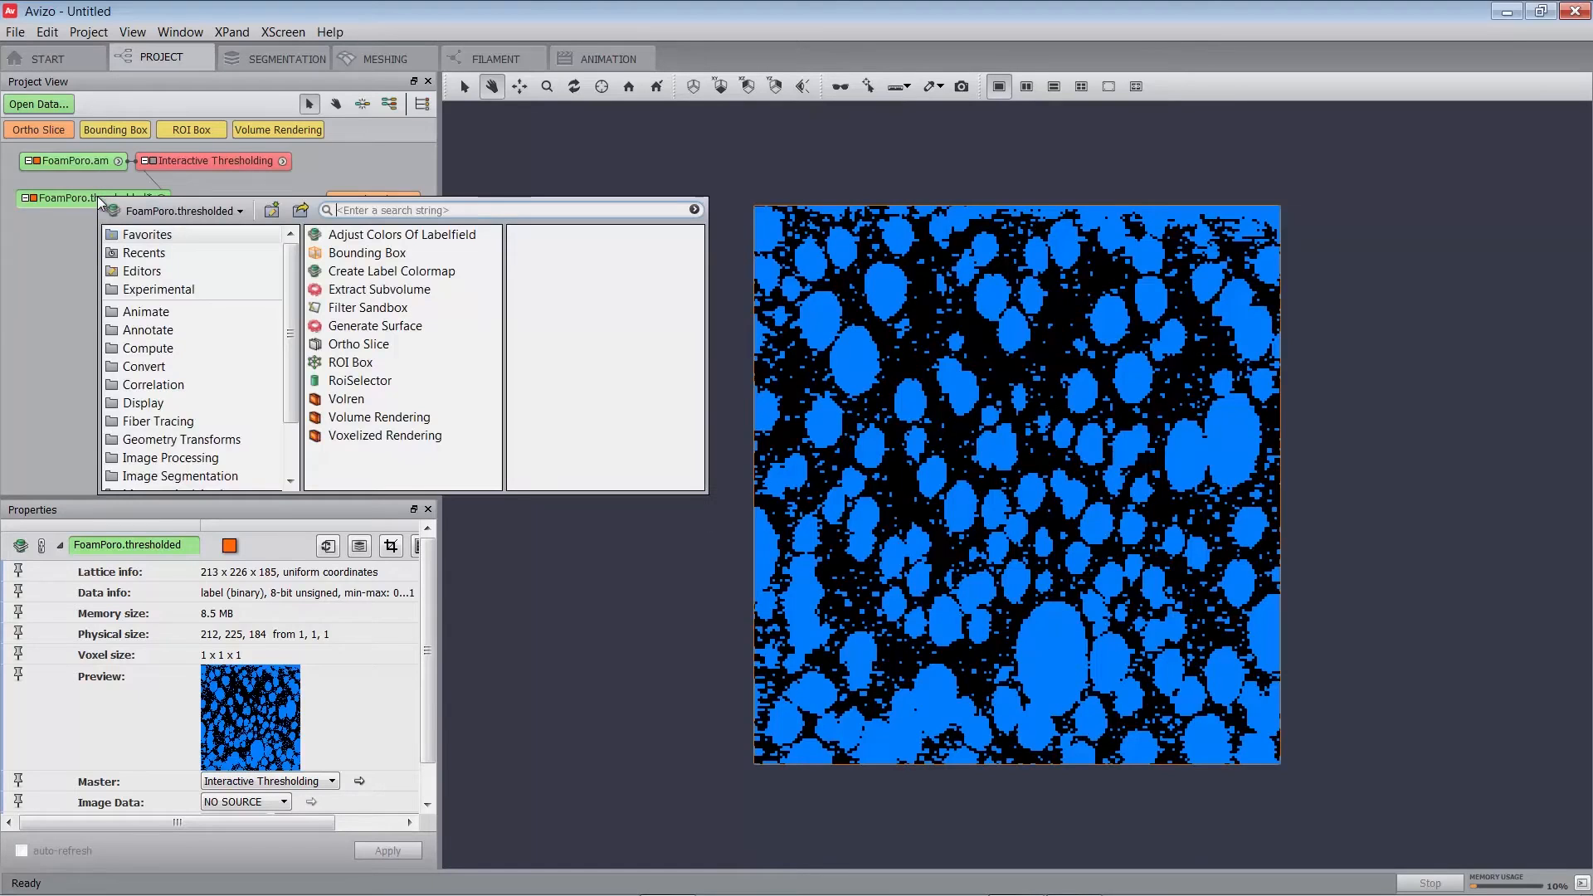
pyautogui.write('opening')
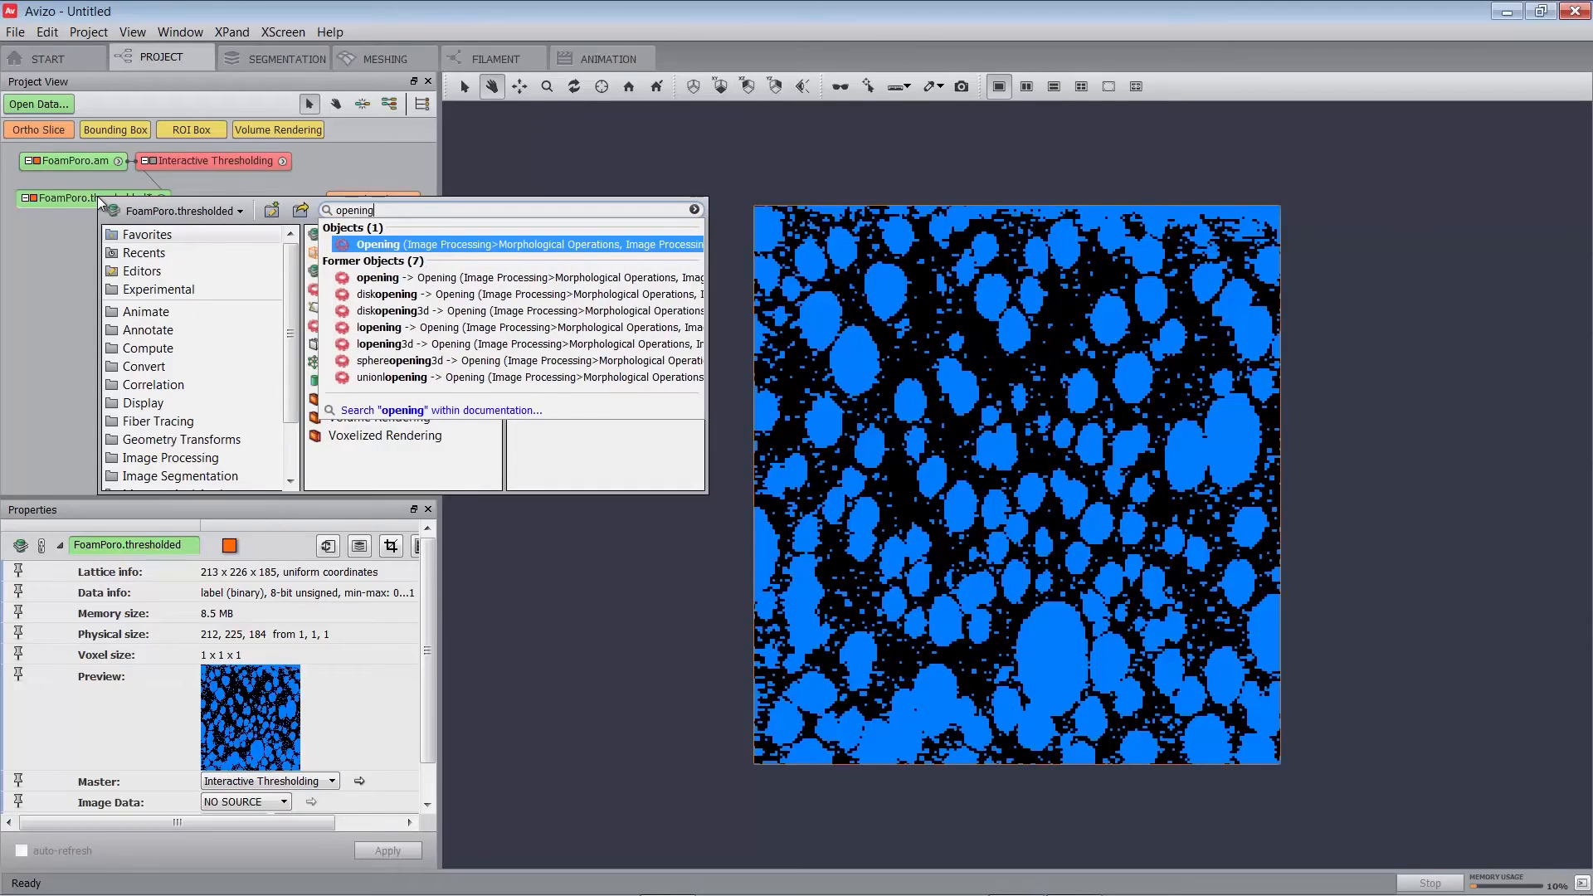
pyautogui.press('Return')
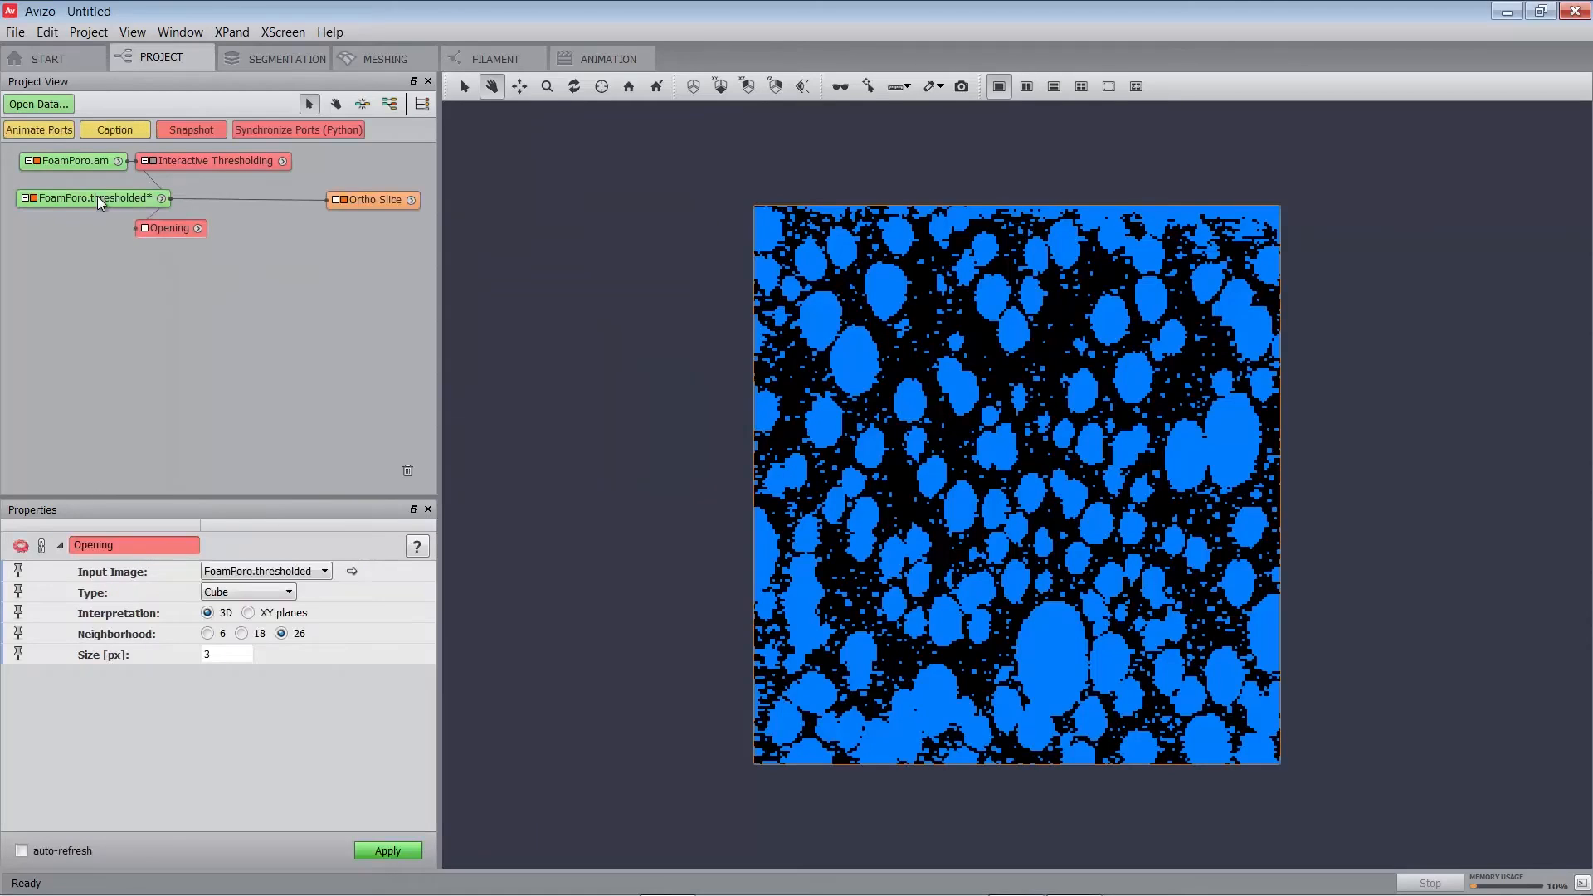
pyautogui.doubleClick(230, 655)
pyautogui.write('1')
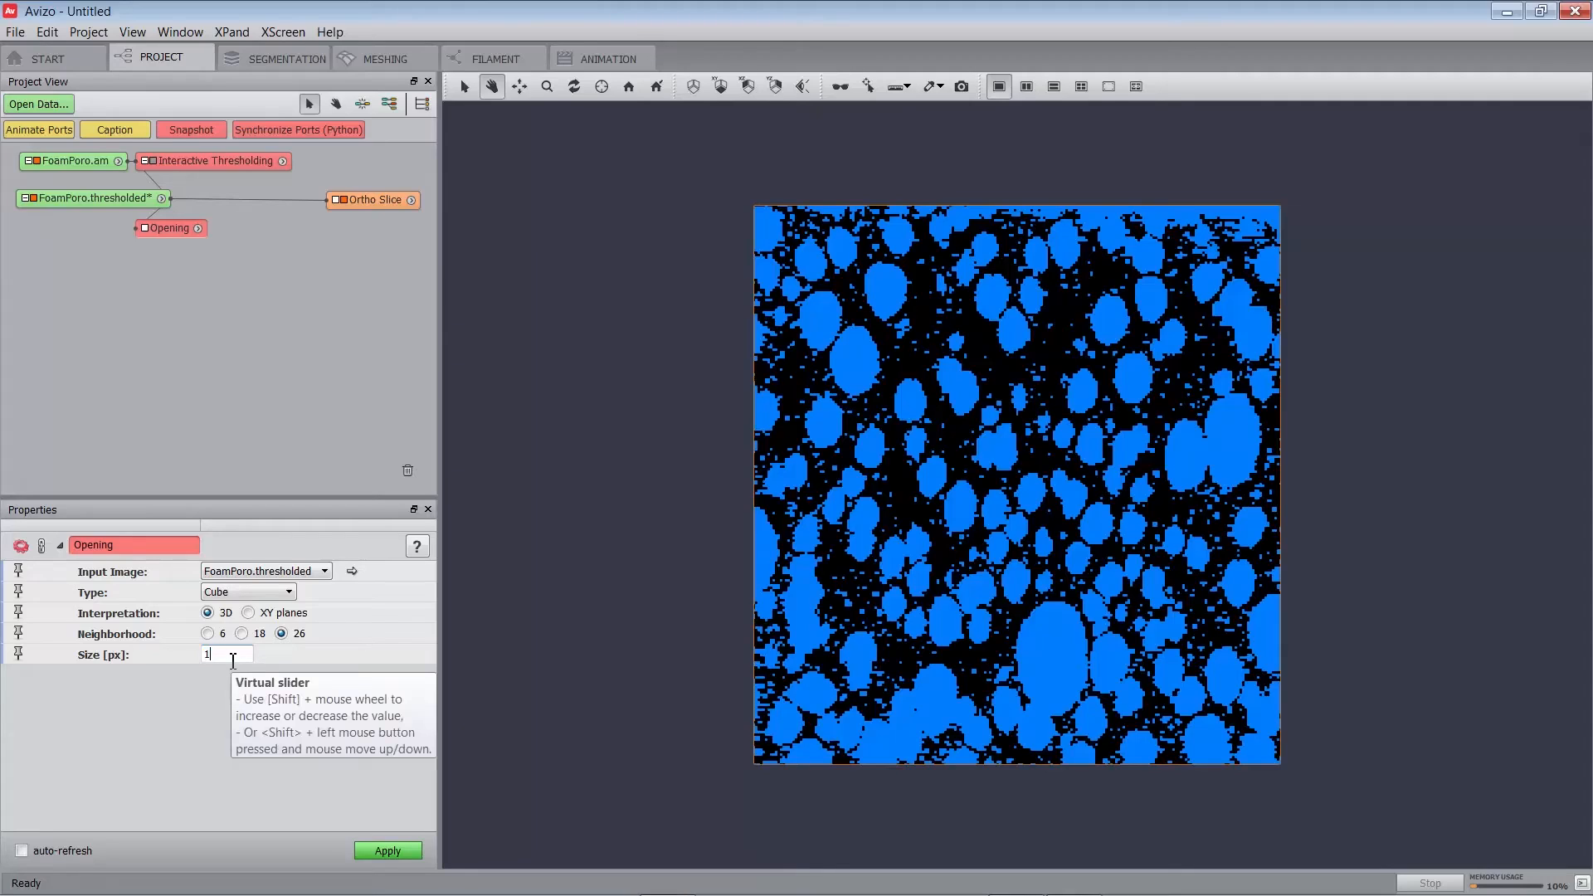
pyautogui.click(388, 852)
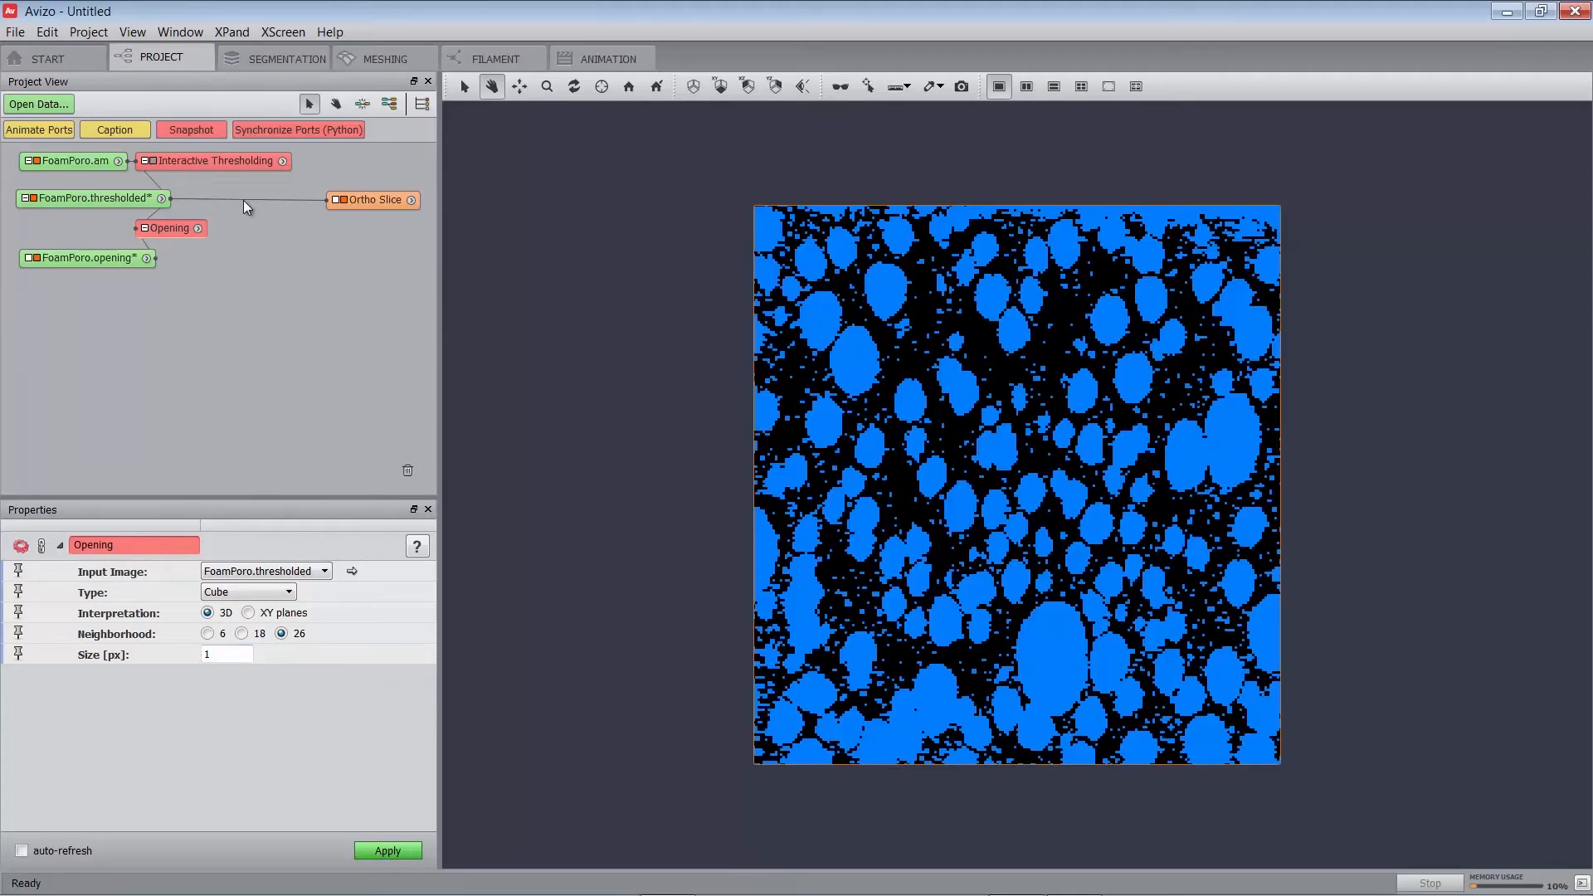
pyautogui.moveTo(242, 201); pyautogui.dragTo(118, 256)
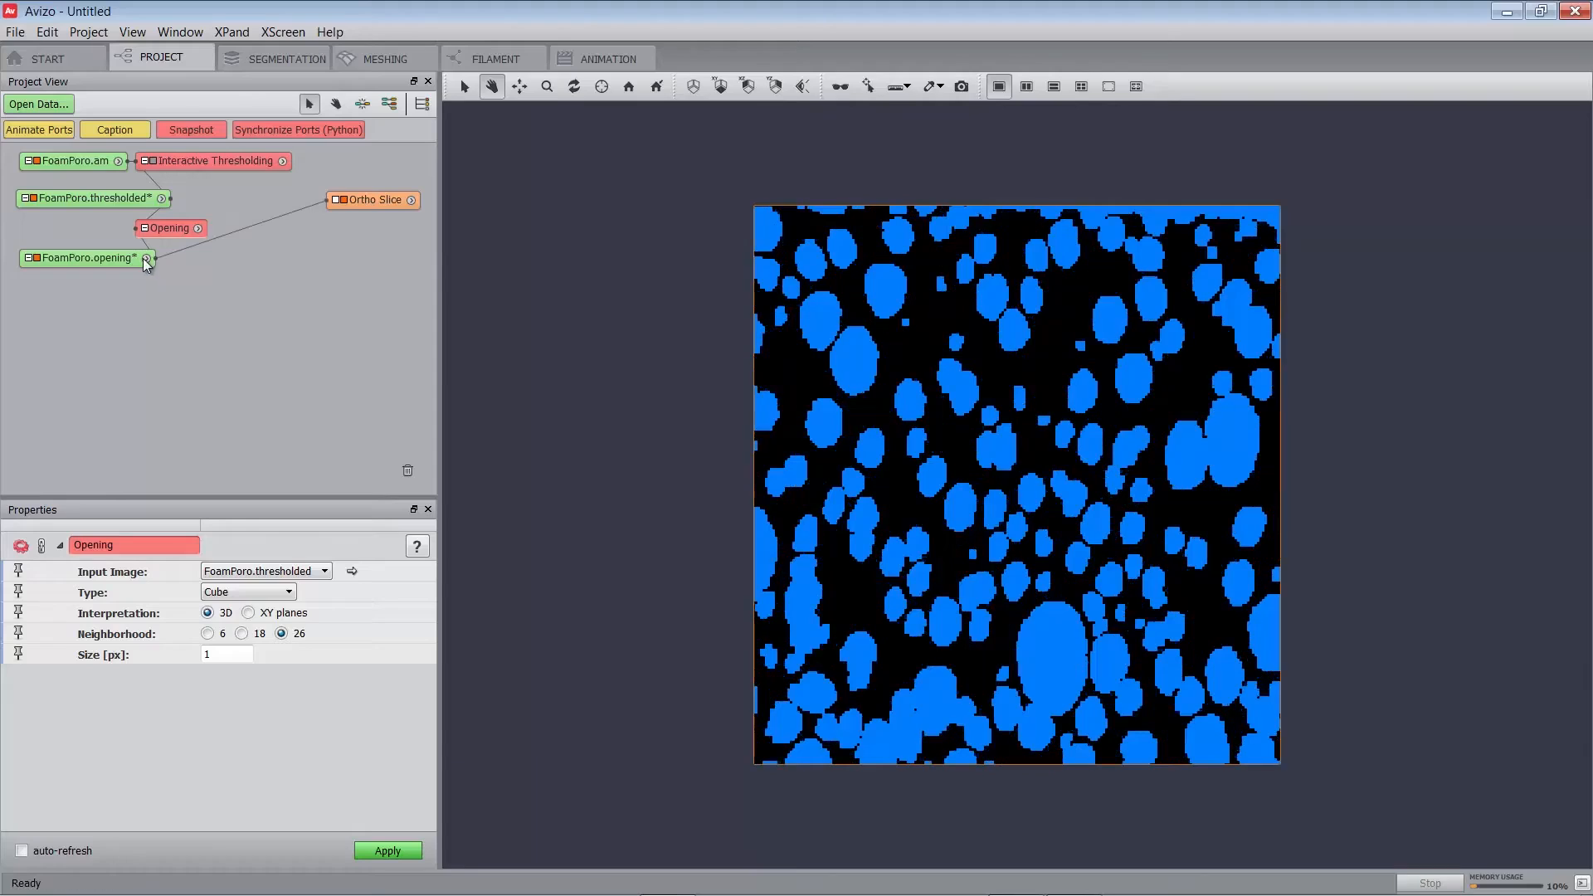
pyautogui.click(117, 257)
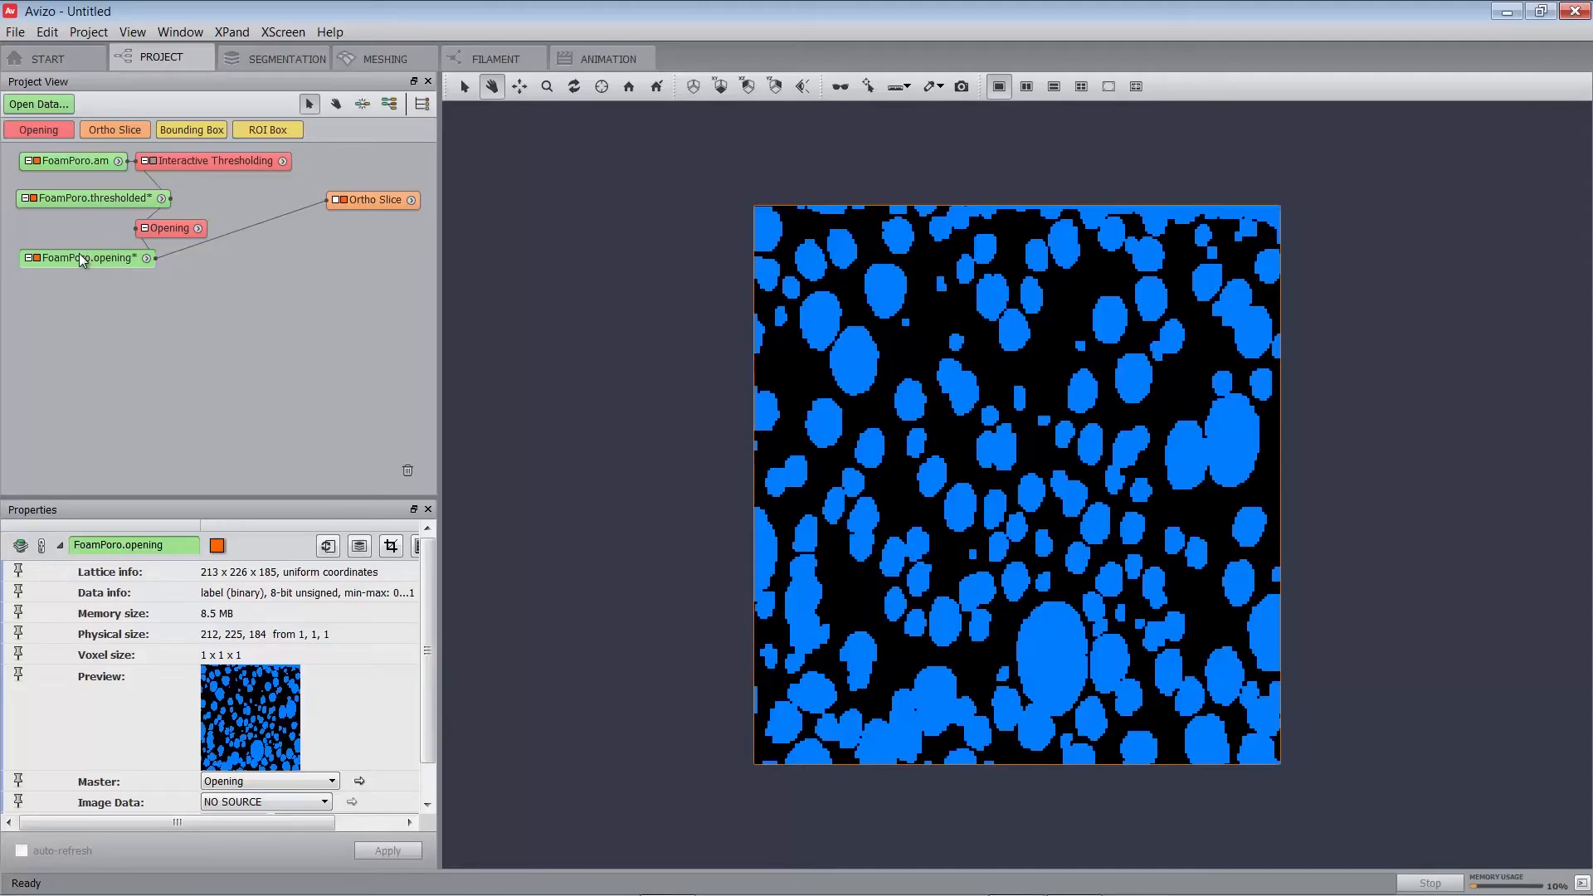
# Run Separate Objects with marker extent 1 on FoamPoro.opening and display FoamPoro.separate.
pyautogui.rightClick(79, 257)
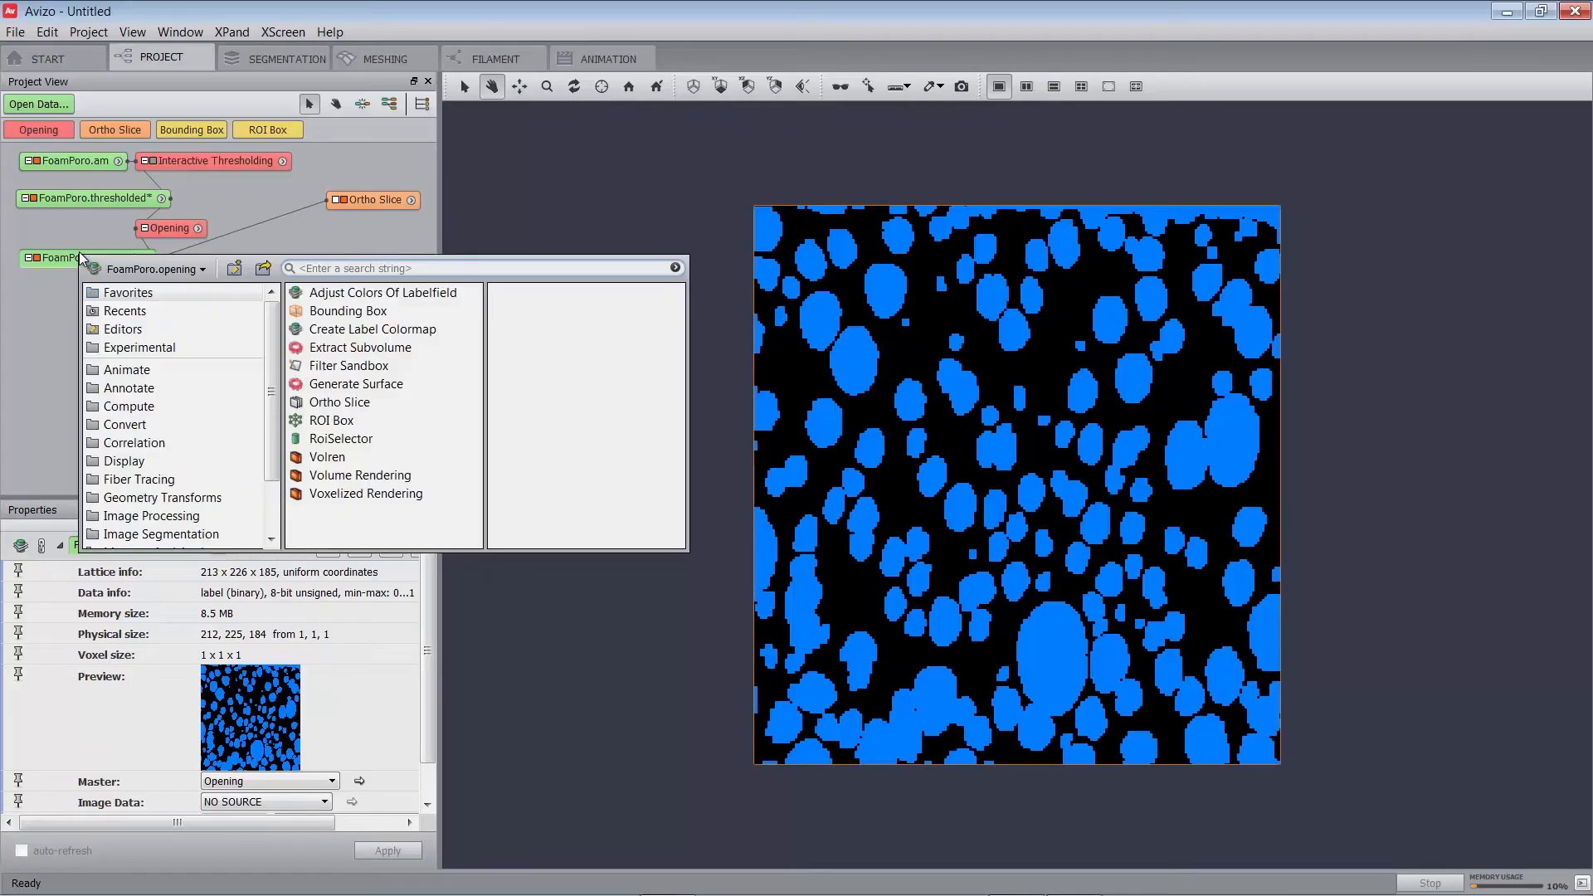
pyautogui.write('separa')
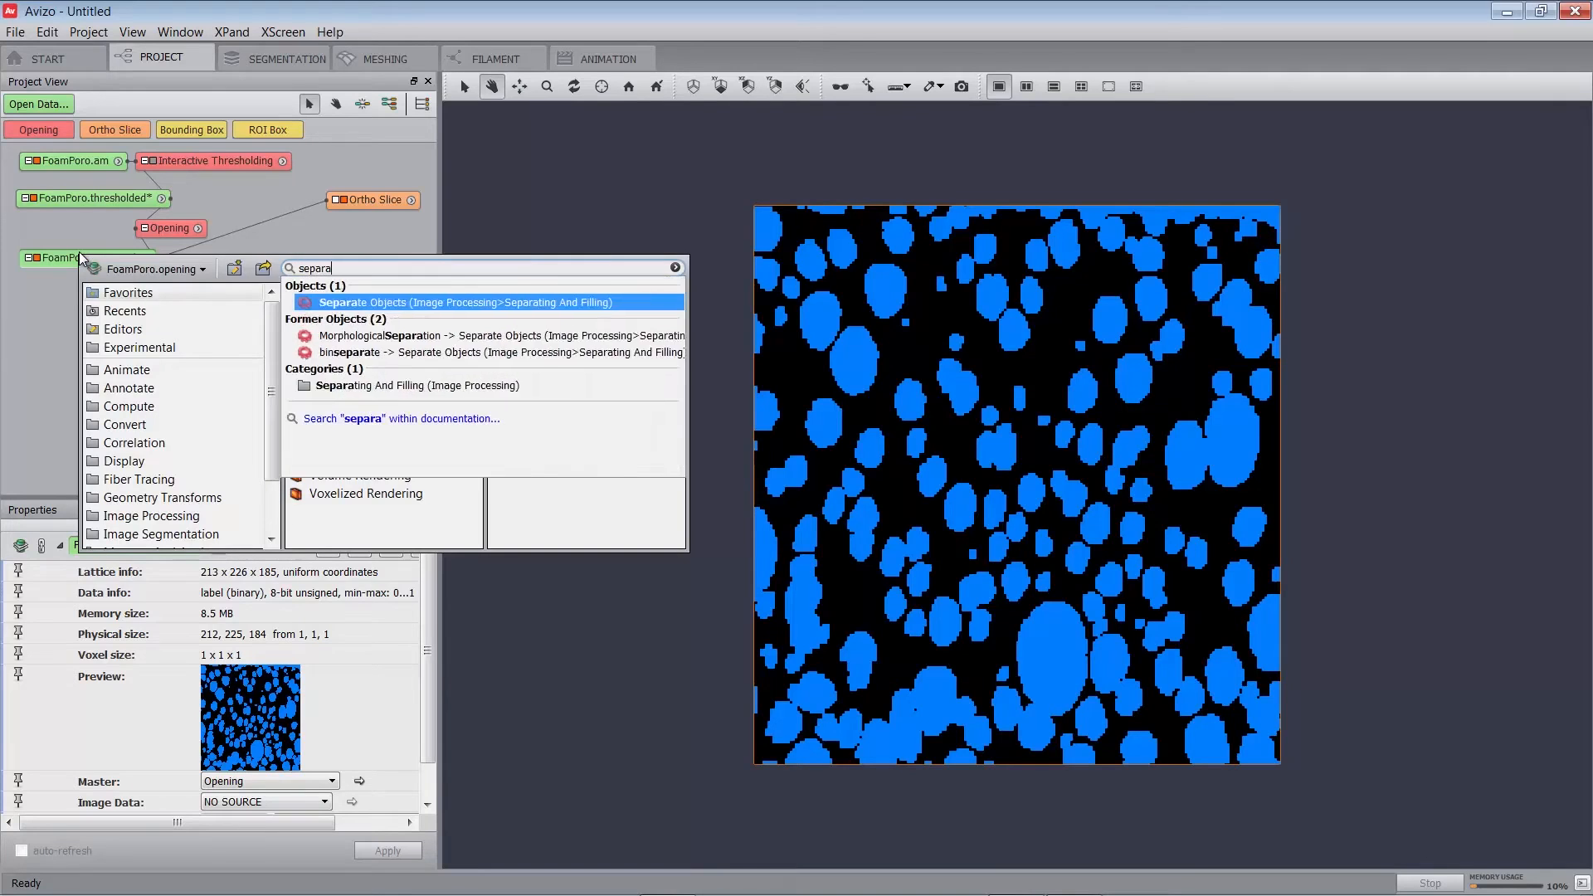
pyautogui.press('Return')
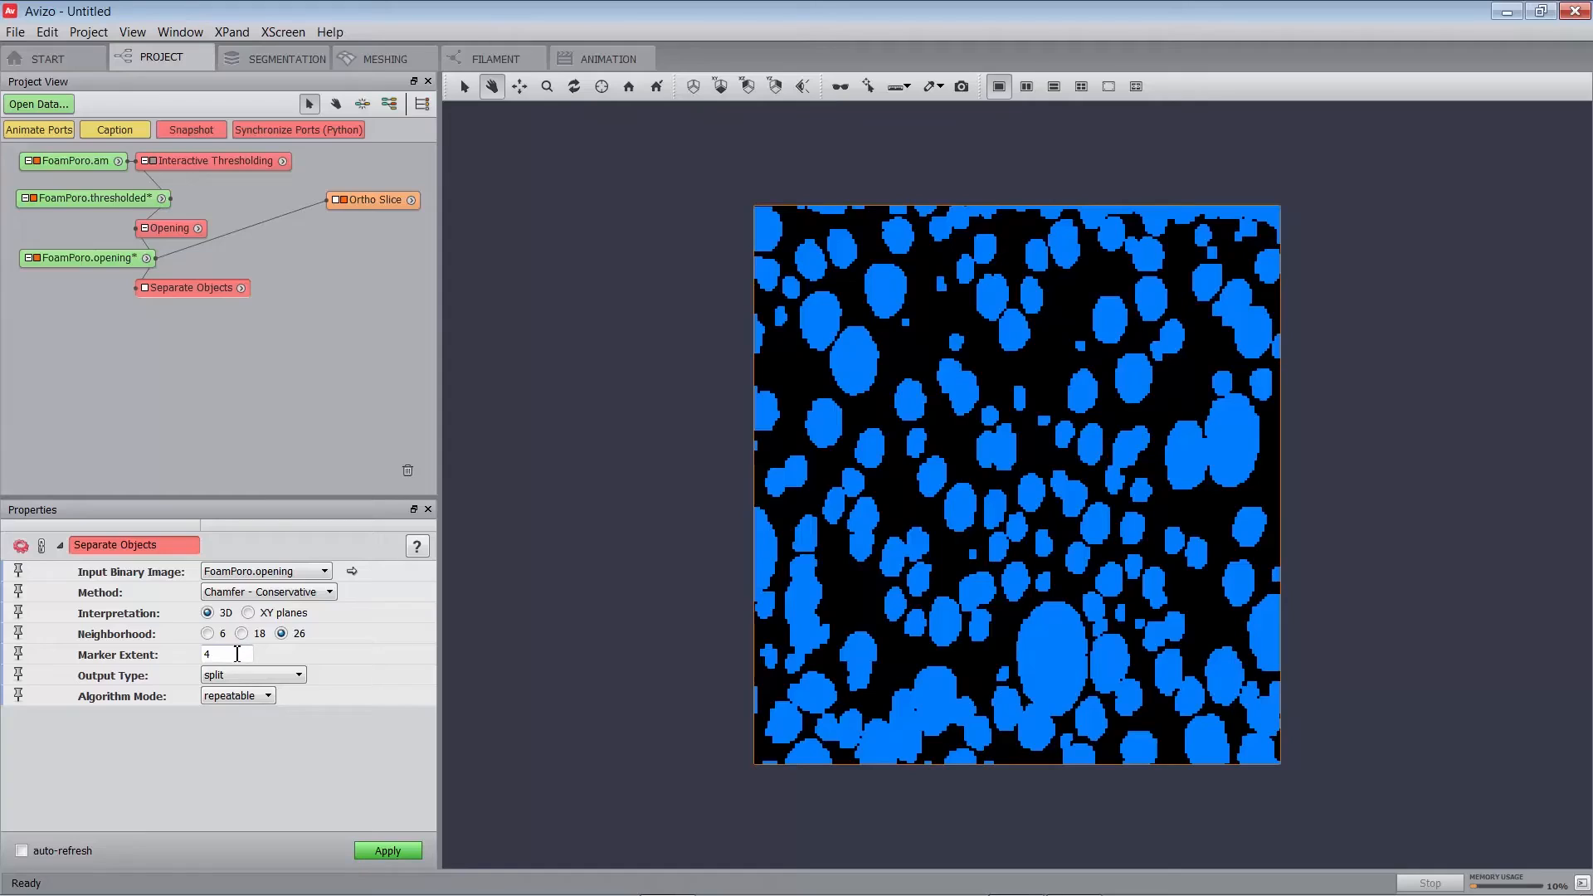
pyautogui.doubleClick(224, 653)
pyautogui.write('1')
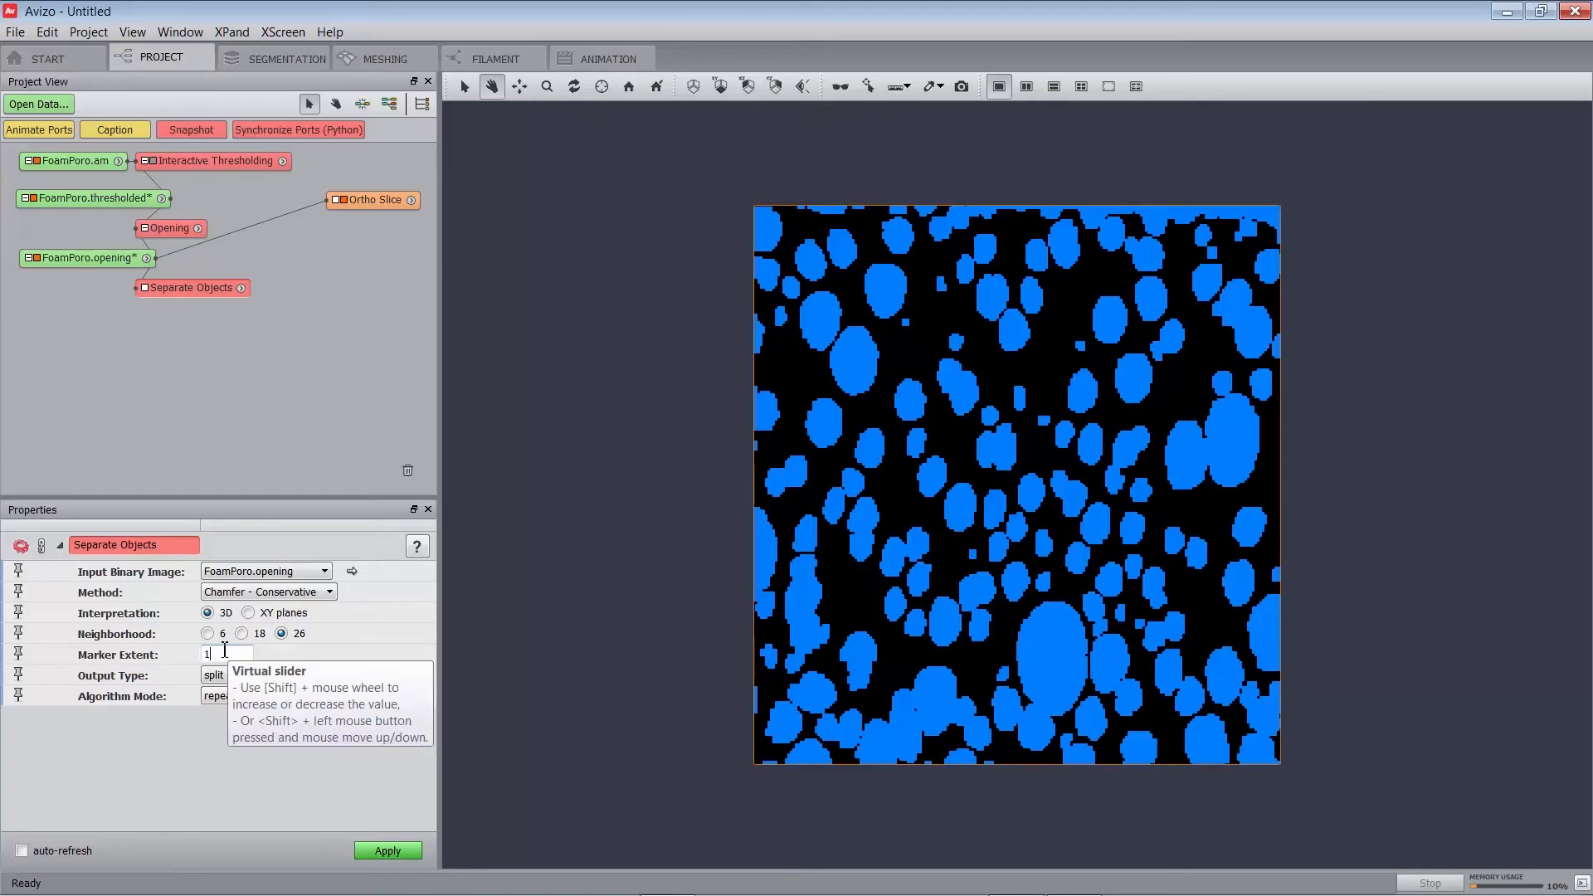
pyautogui.click(381, 852)
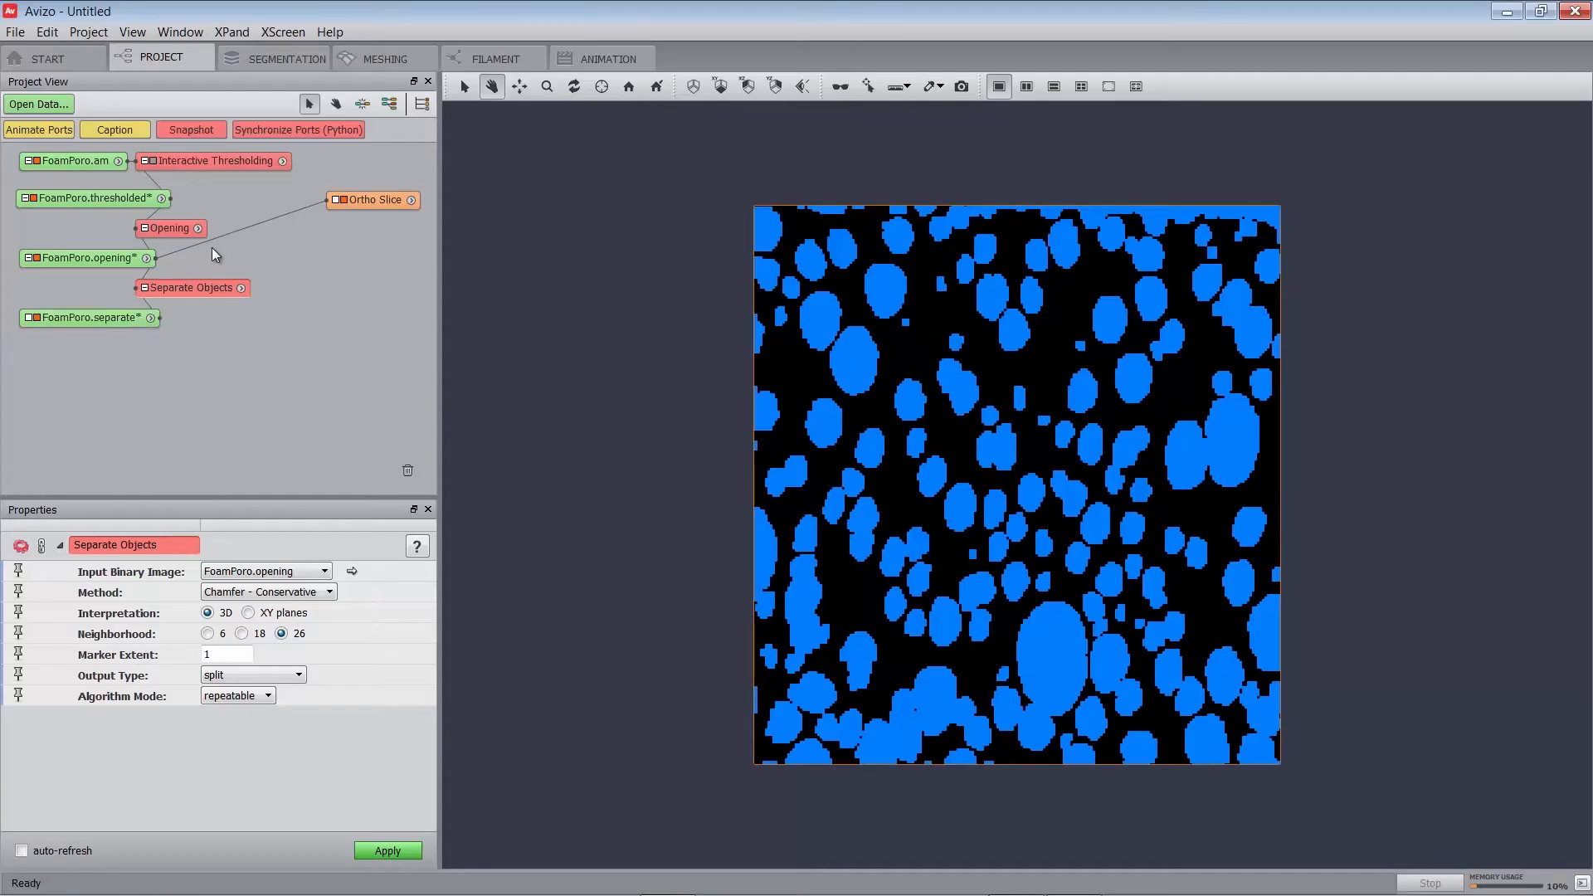
pyautogui.moveTo(209, 240); pyautogui.dragTo(148, 318)
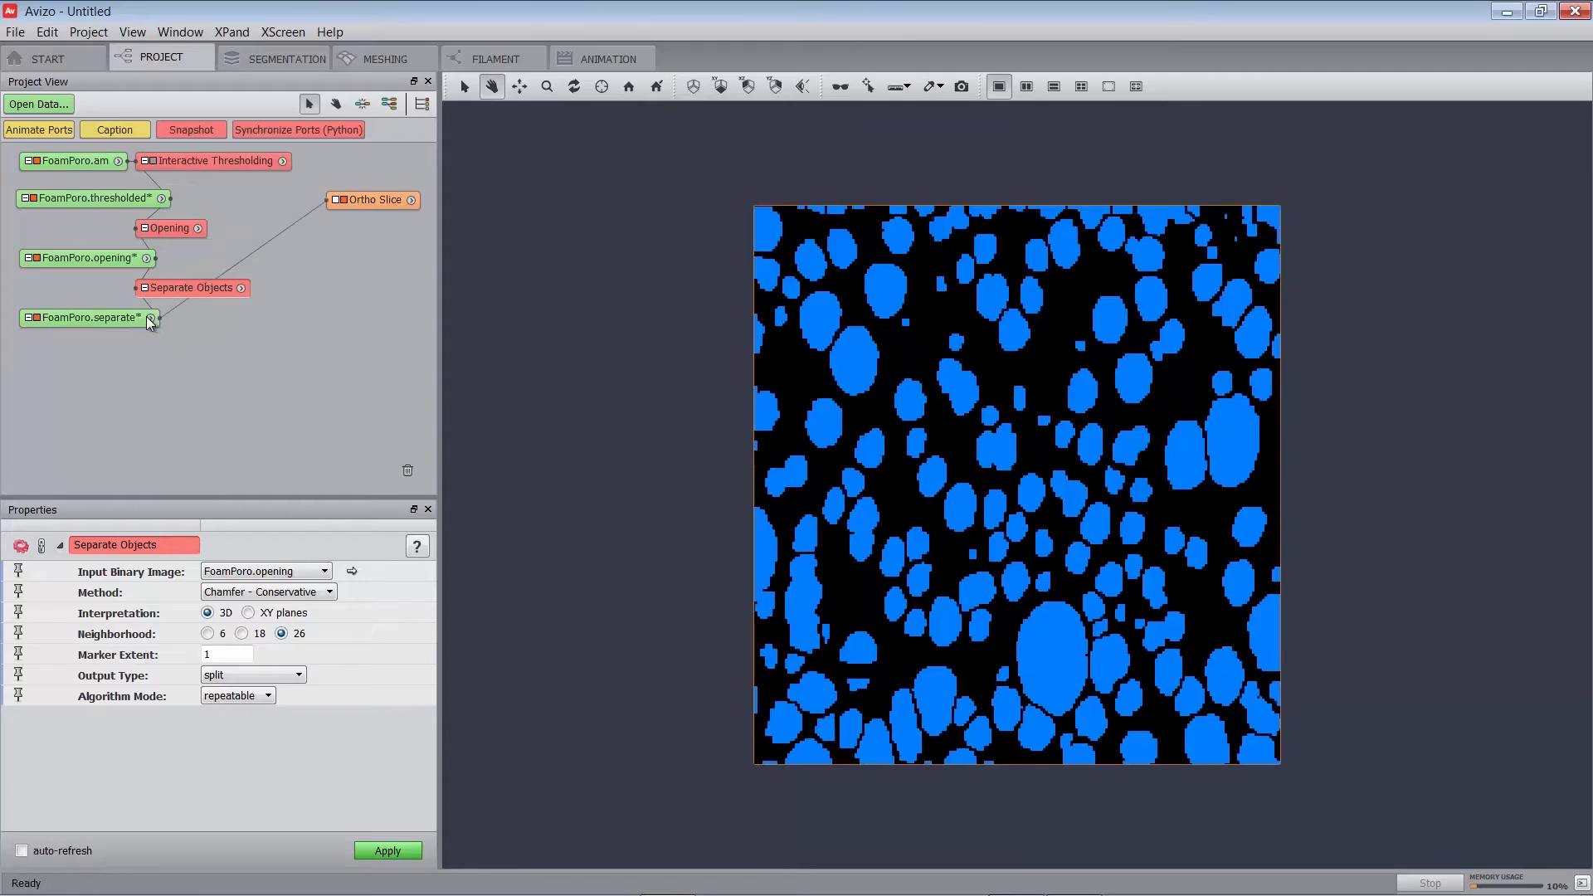
pyautogui.moveTo(125, 316)
pyautogui.rightClick(123, 321)
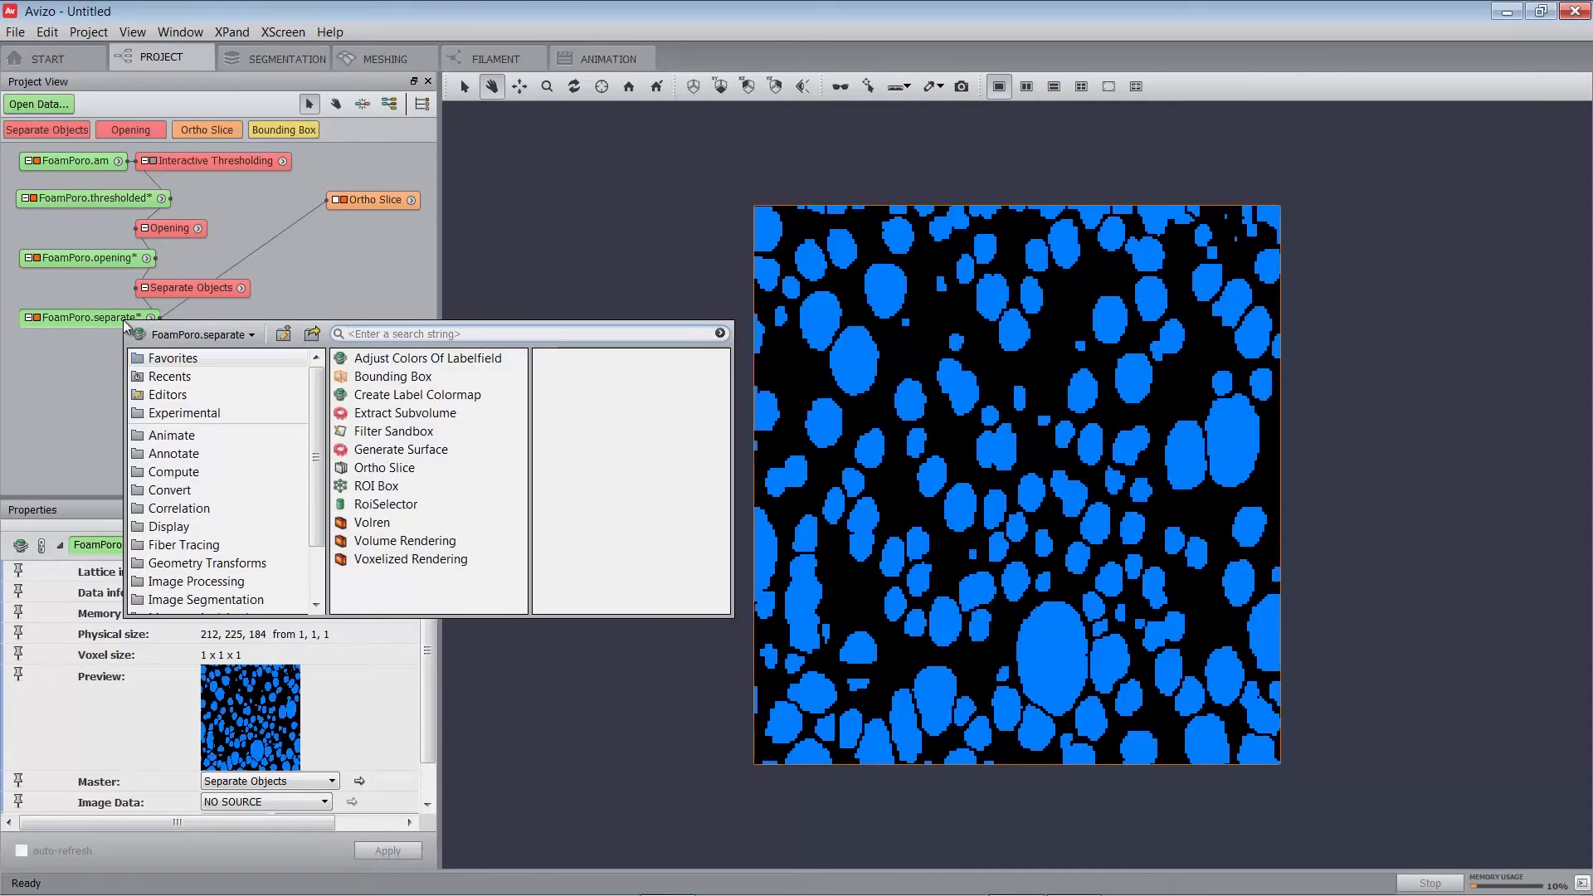
# Add Label Analysis to FoamPoro.separate using FoamPoro.am as the intensity image.
pyautogui.write('label an')
pyautogui.press('Return')
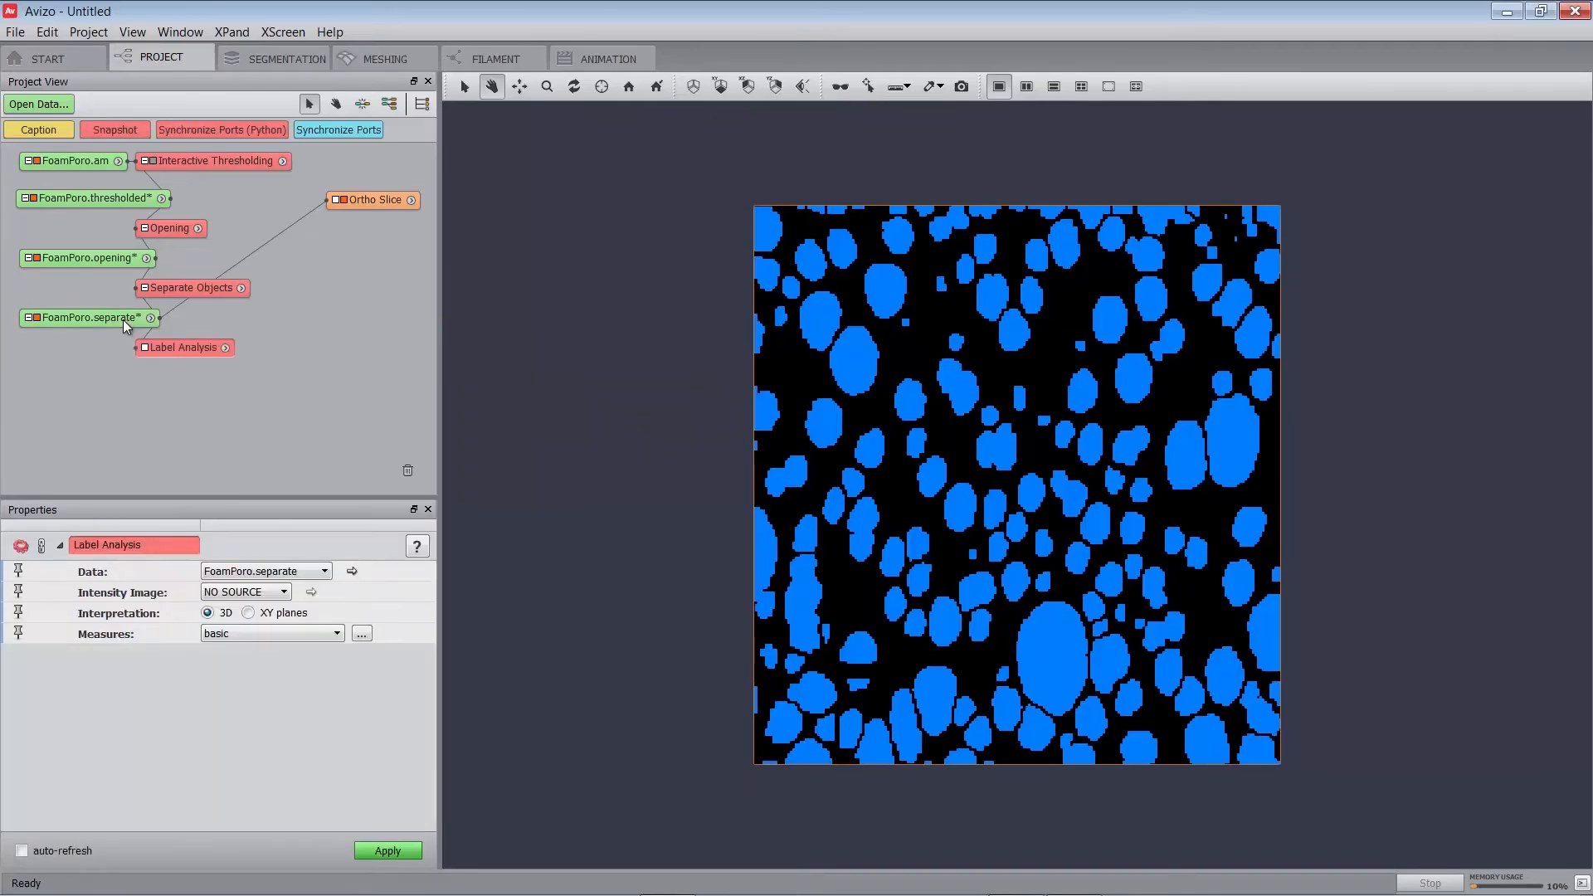
pyautogui.click(244, 594)
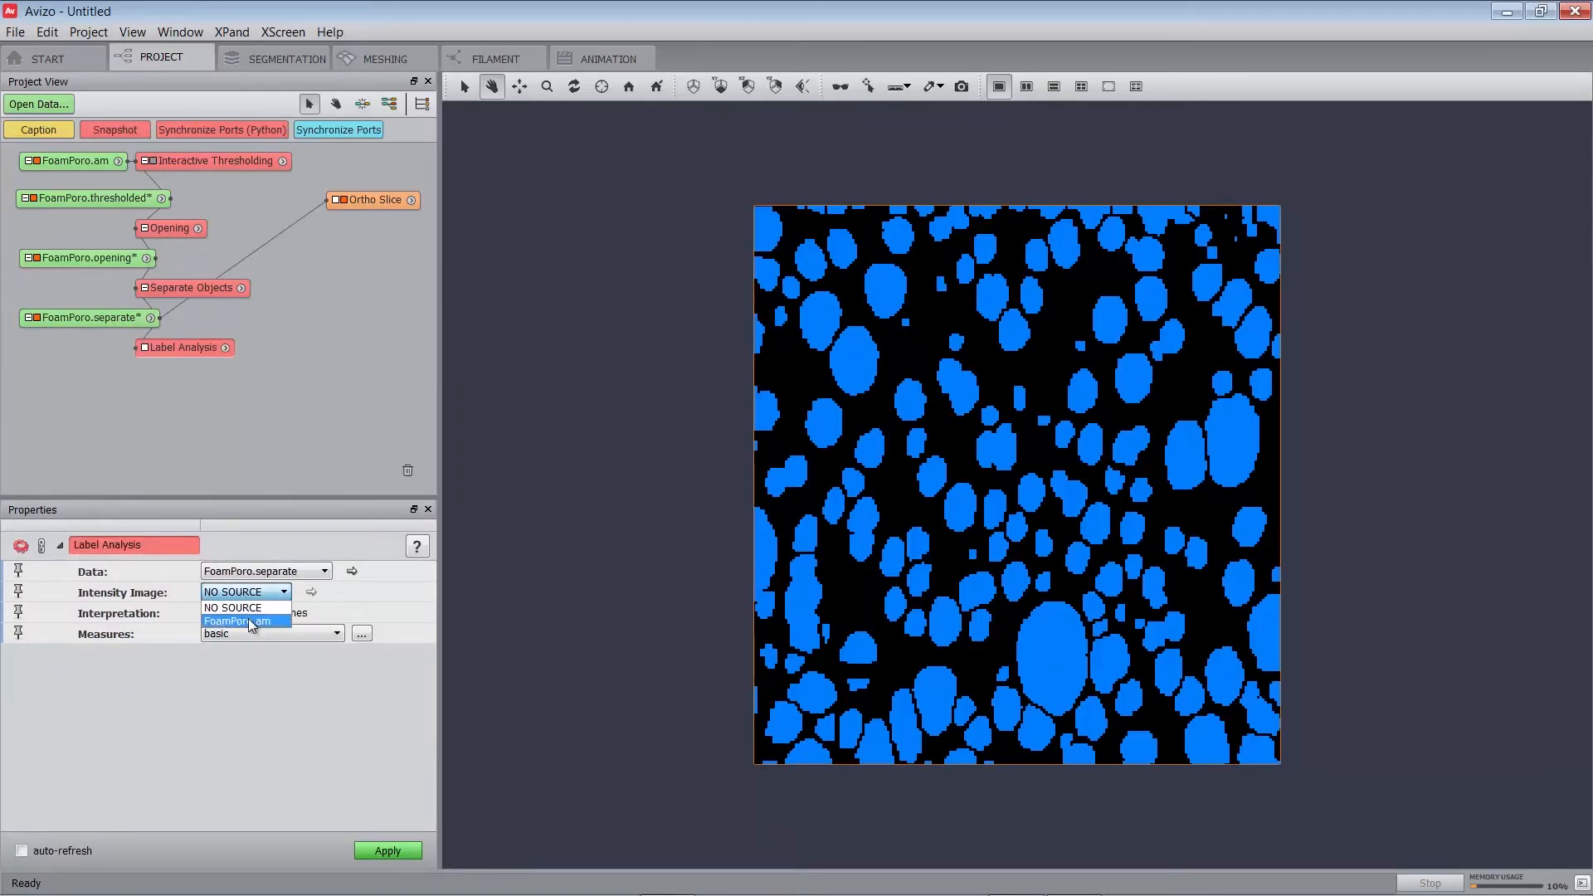
pyautogui.click(249, 620)
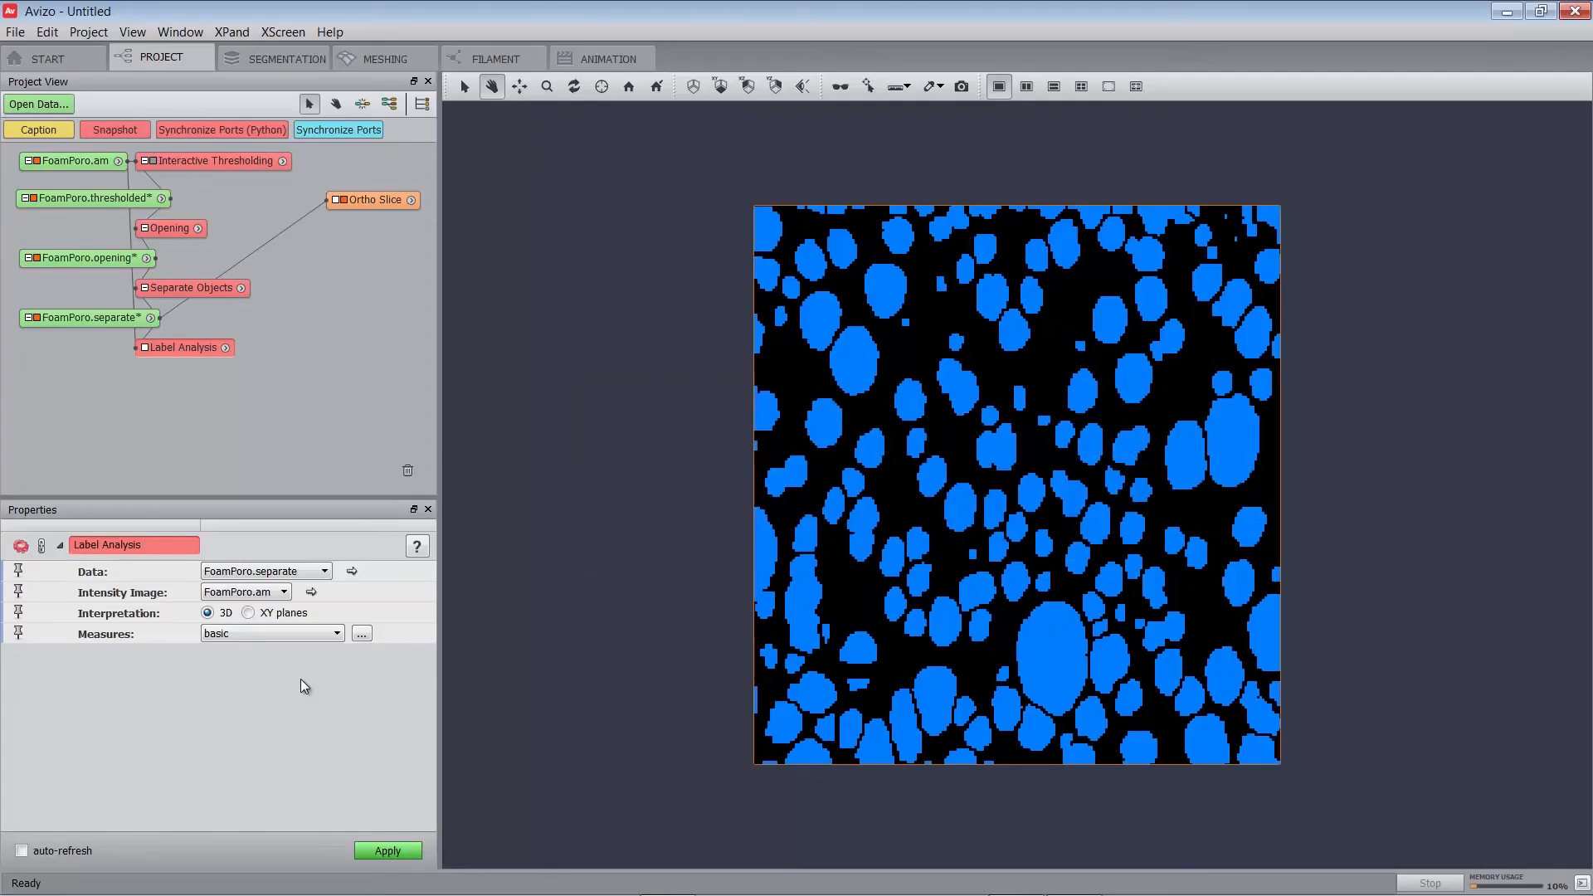
# Create a new measure group named 'diameter'.
pyautogui.click(364, 634)
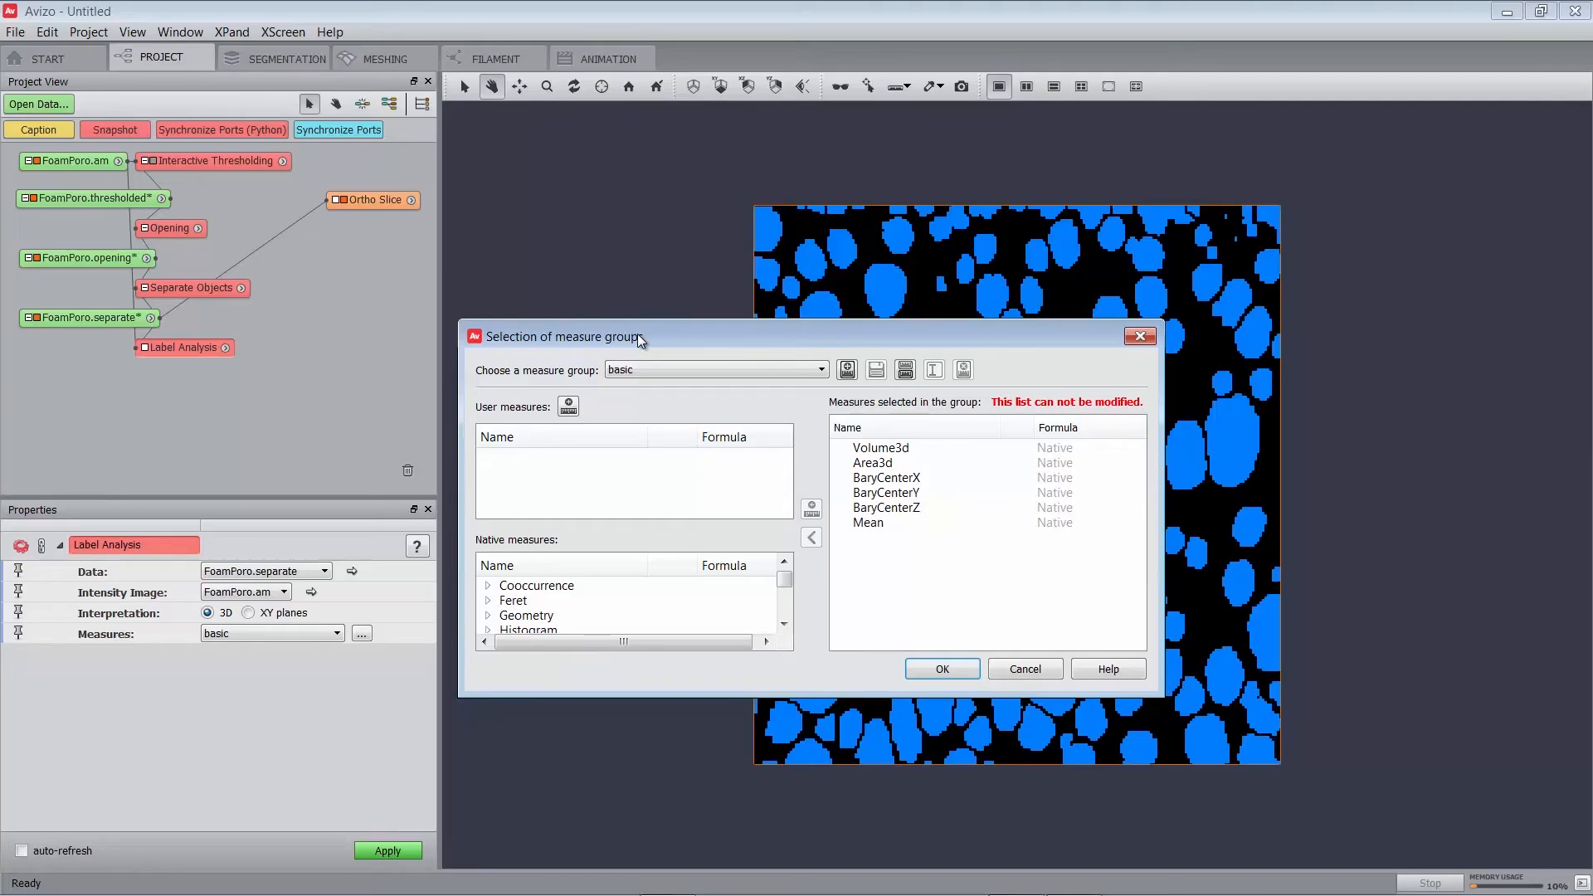
pyautogui.click(569, 406)
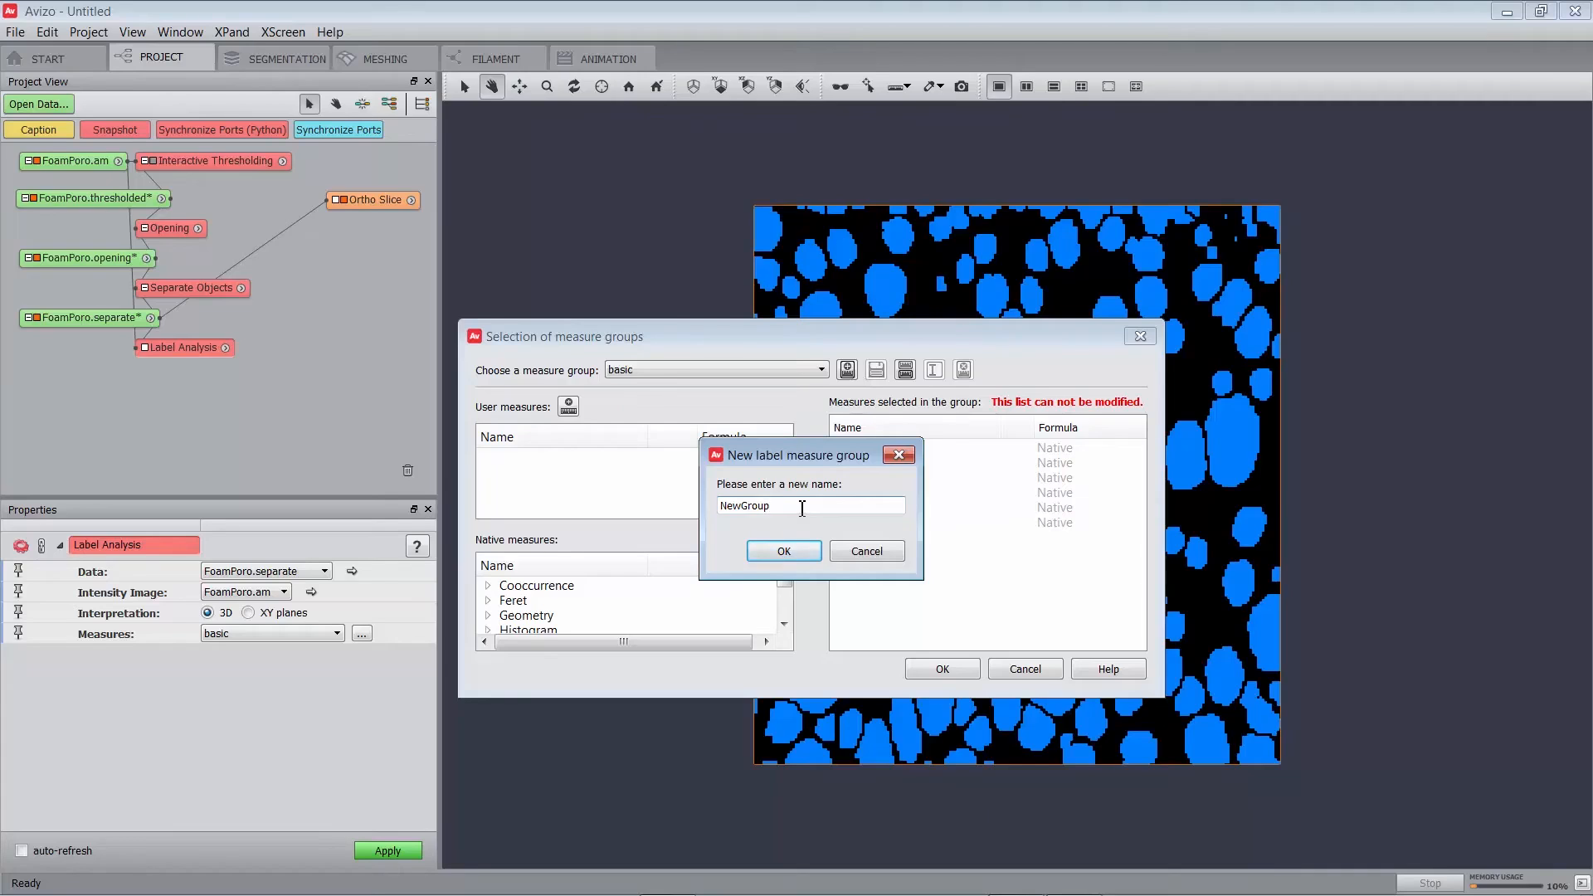
pyautogui.moveTo(786, 505); pyautogui.dragTo(705, 498)
pyautogui.write('diameter')
pyautogui.click(783, 552)
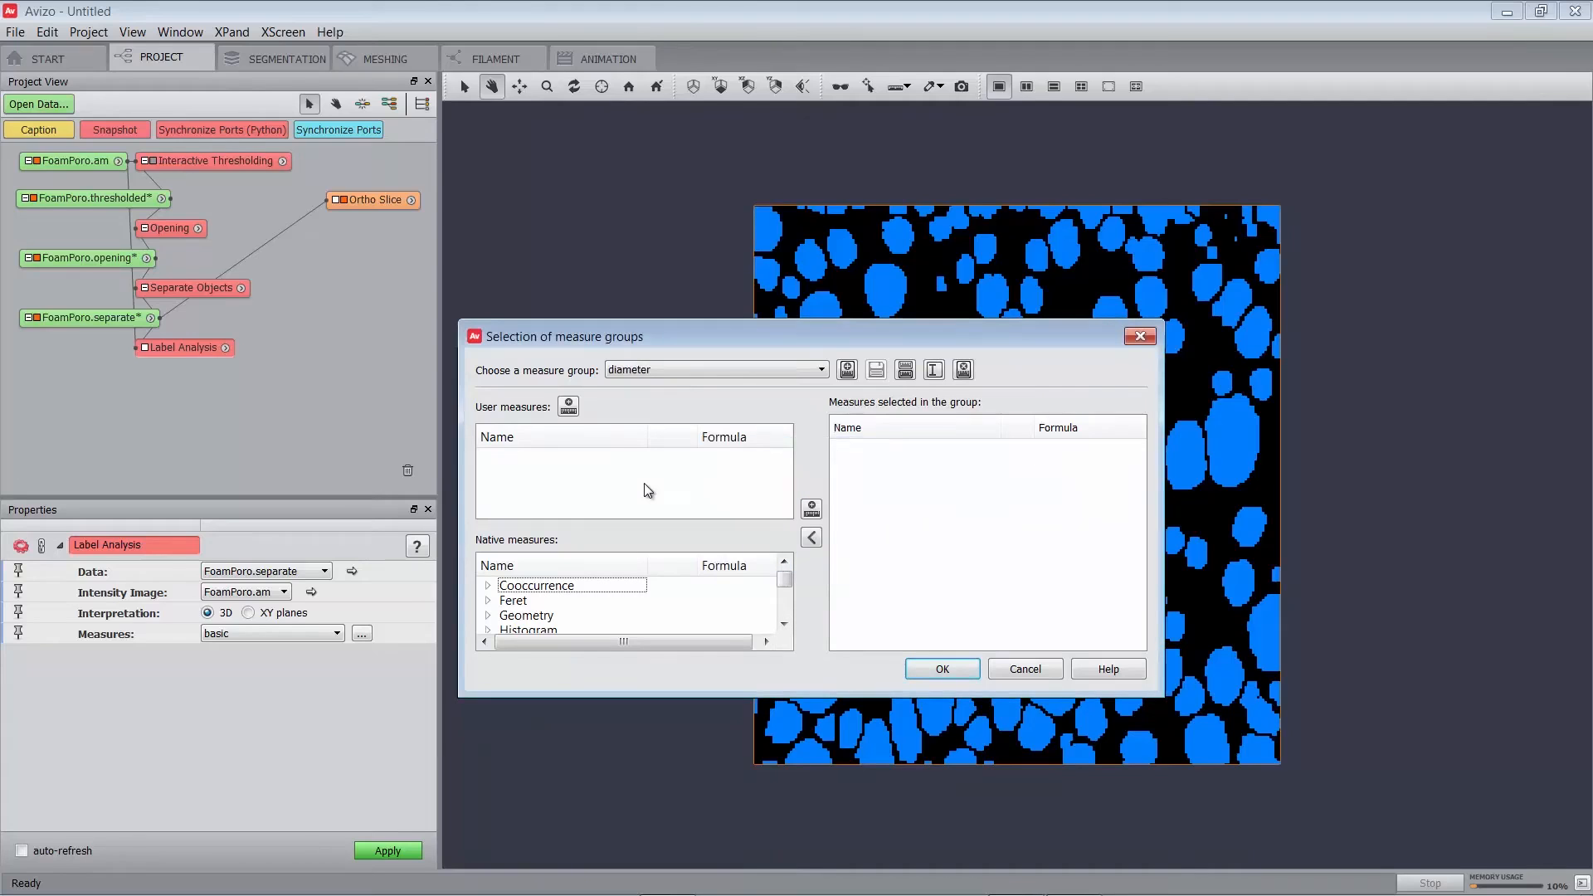
# Add the Geometry measure EqDiameter to the diameter group and confirm.
pyautogui.moveTo(722, 696); pyautogui.dragTo(722, 807)
pyautogui.moveTo(783, 656); pyautogui.dragTo(784, 679)
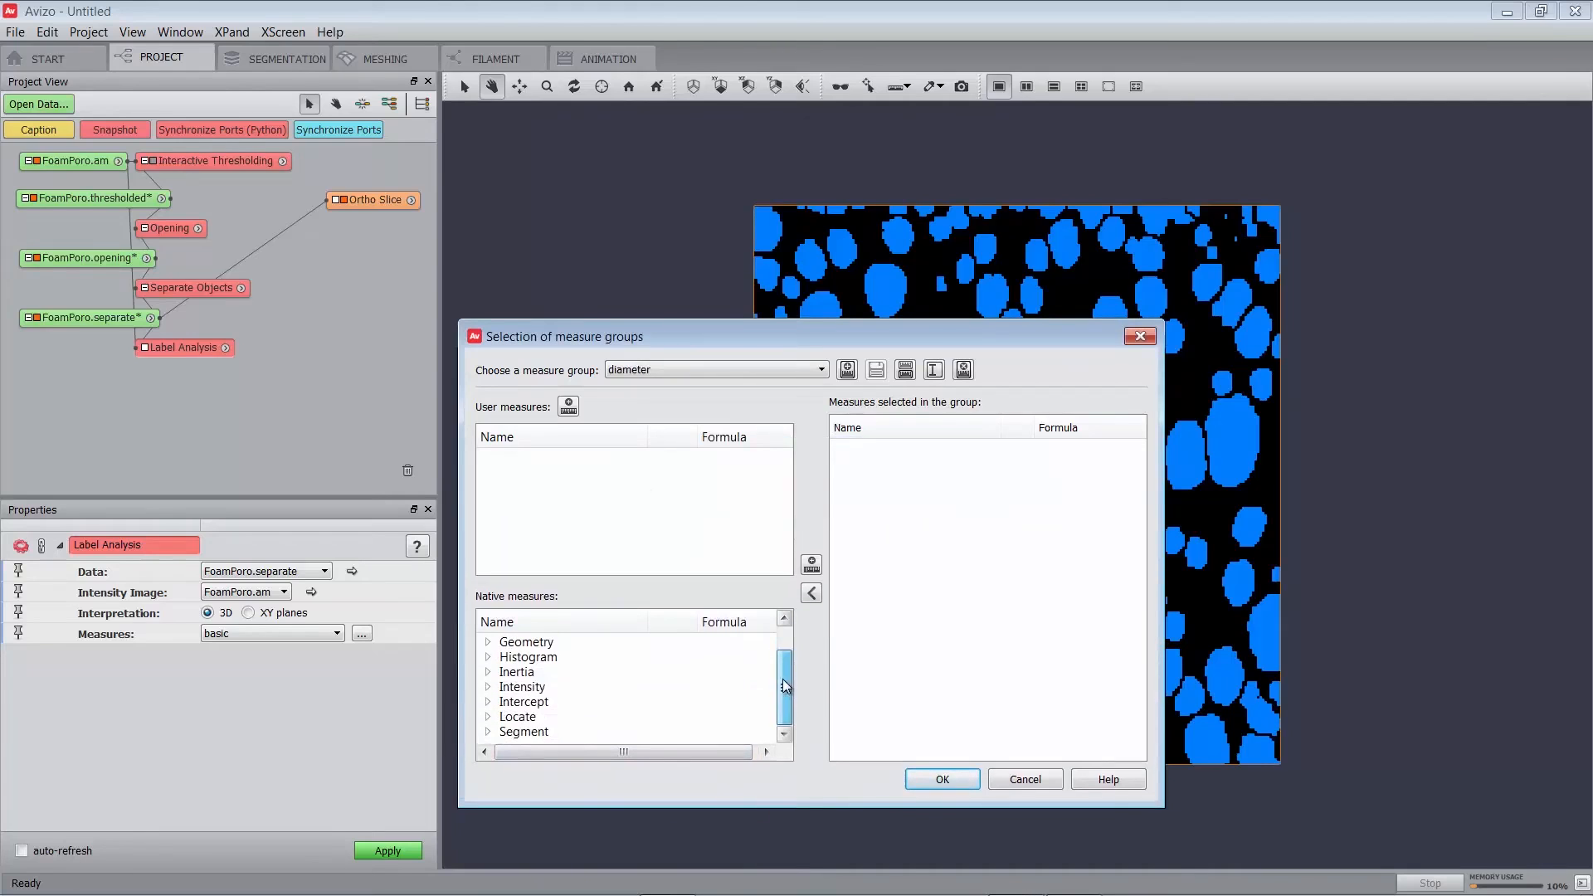
pyautogui.click(488, 642)
pyautogui.click(583, 733)
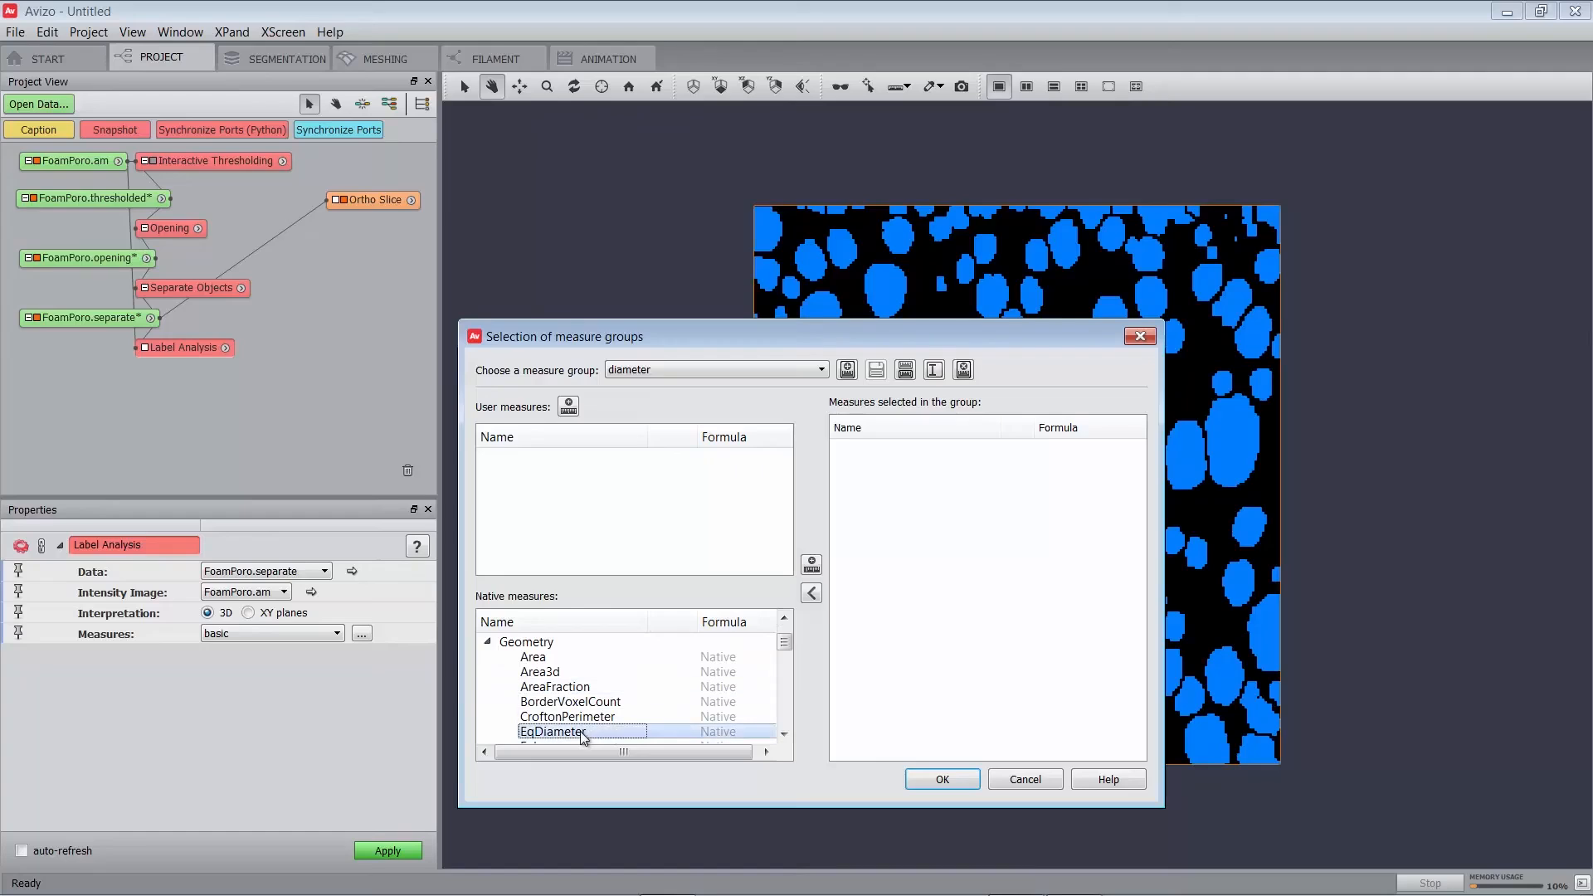
pyautogui.click(811, 566)
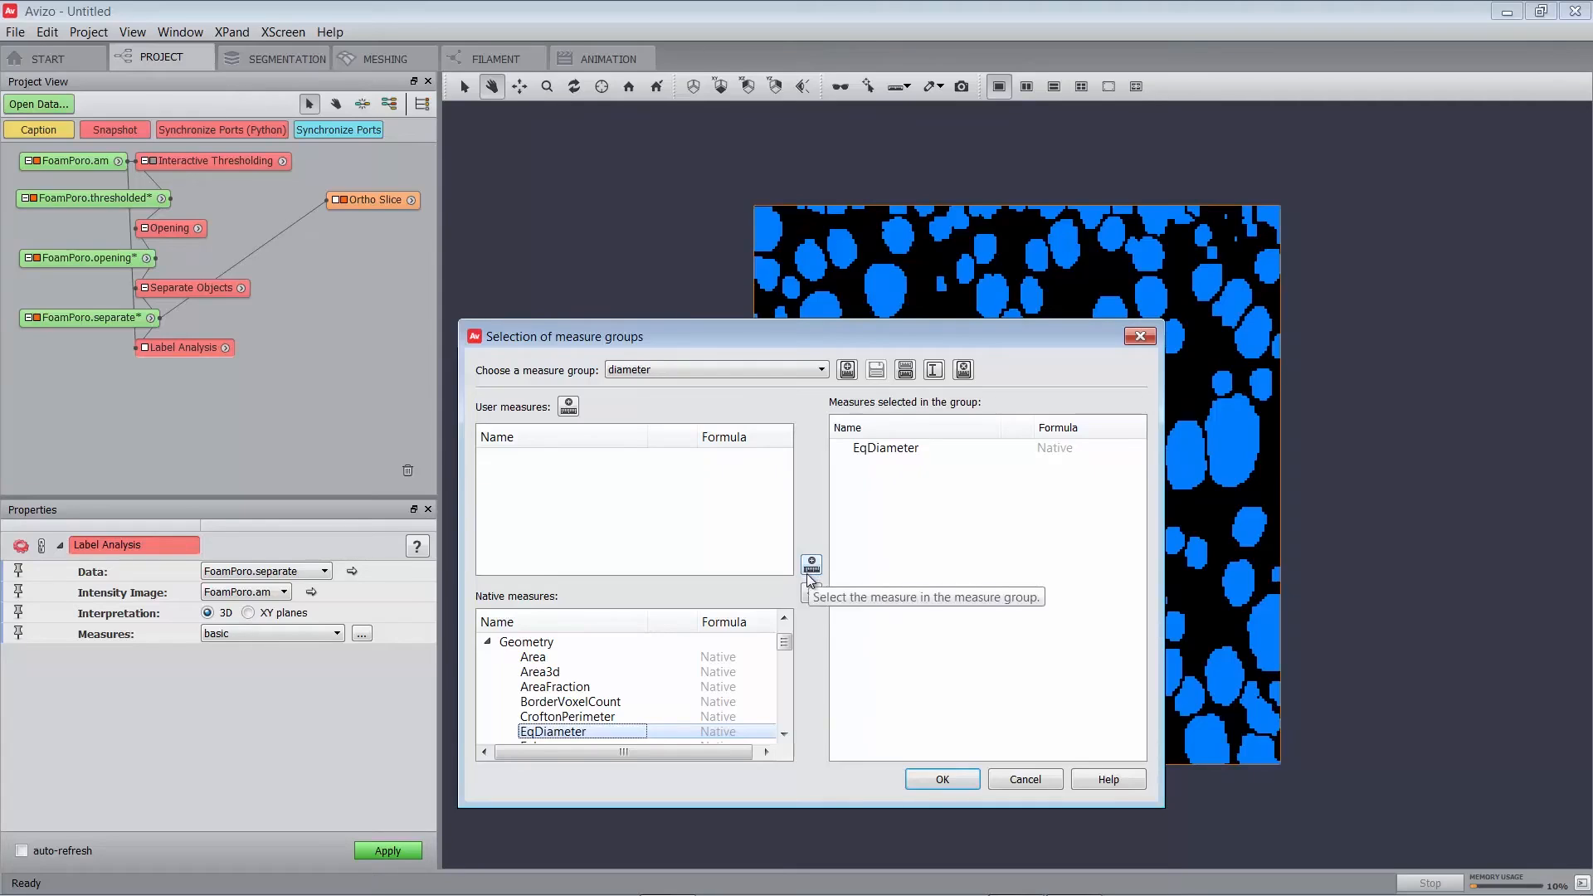
pyautogui.click(919, 780)
# Apply the Label Analysis to compute a per-pore EqDiameter table.
pyautogui.click(381, 851)
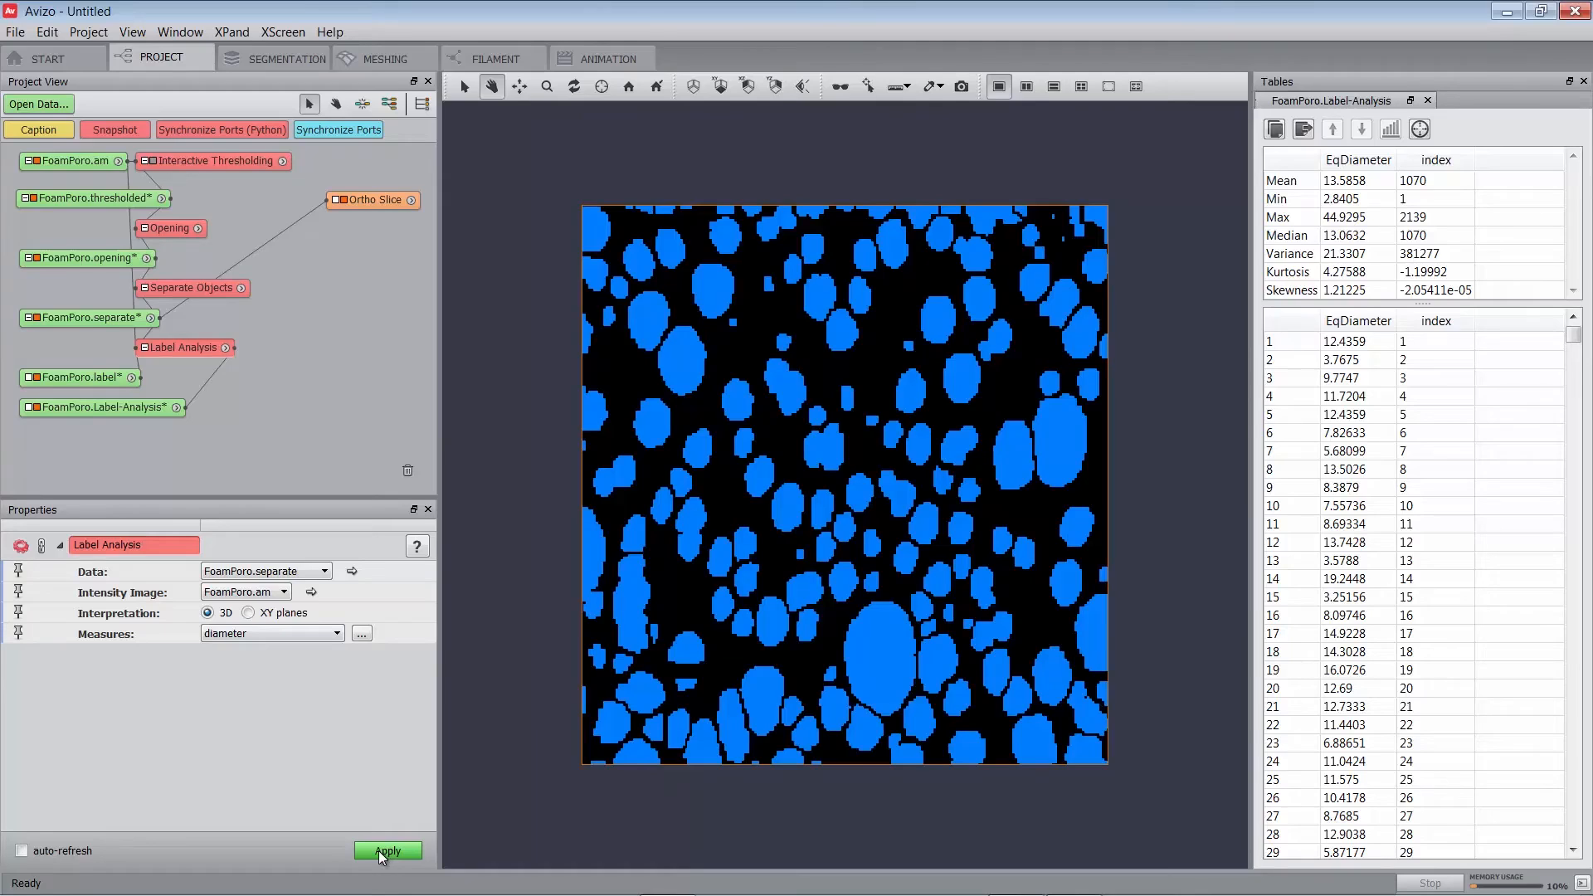
pyautogui.click(1361, 323)
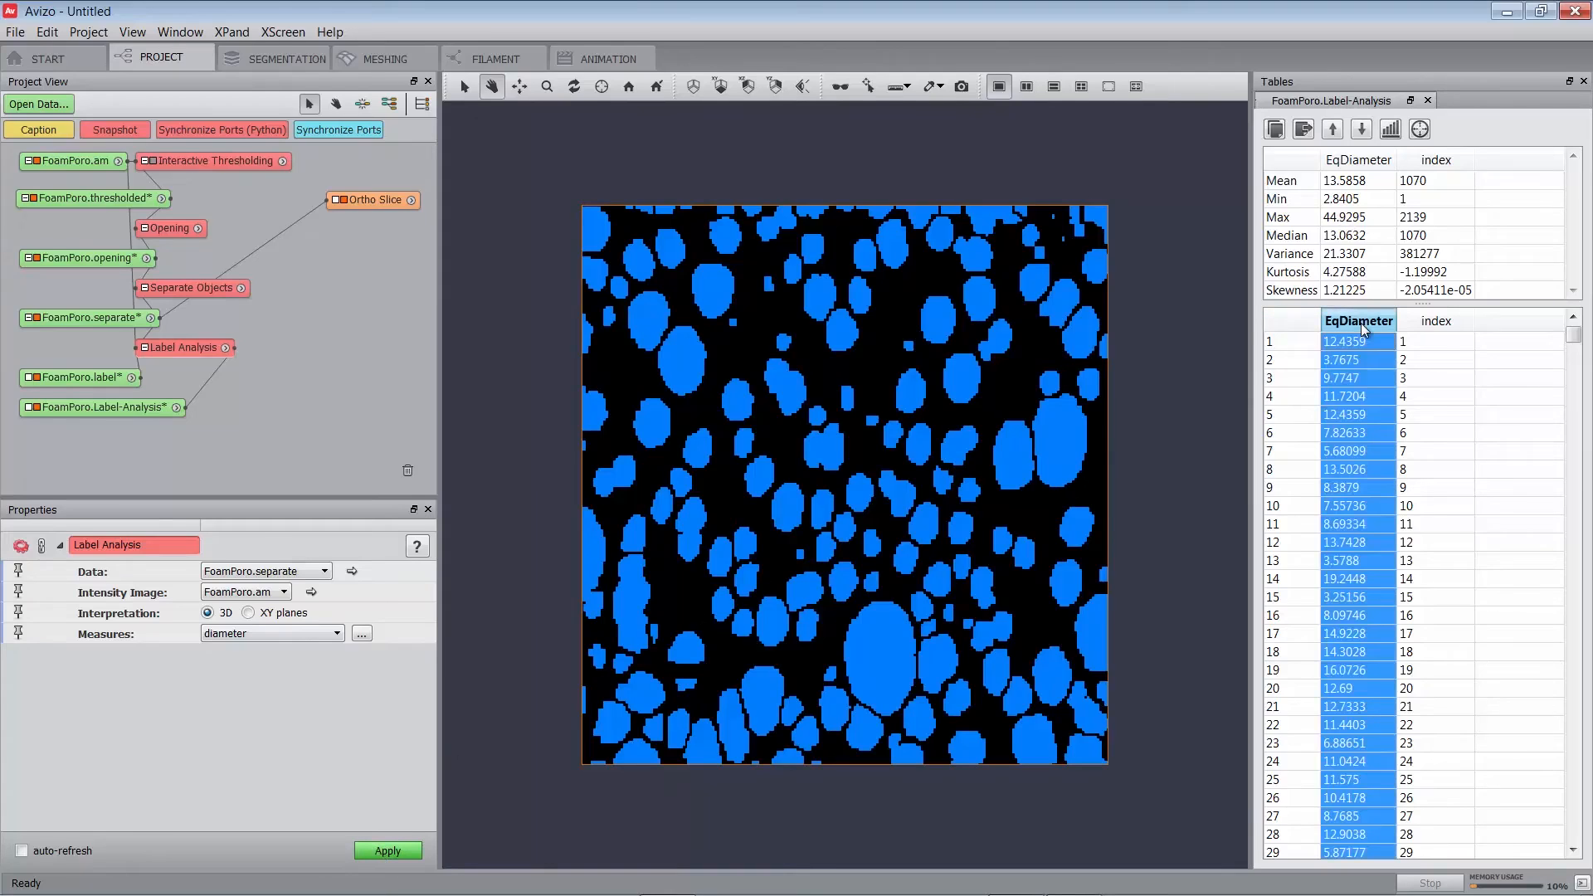
pyautogui.click(1391, 129)
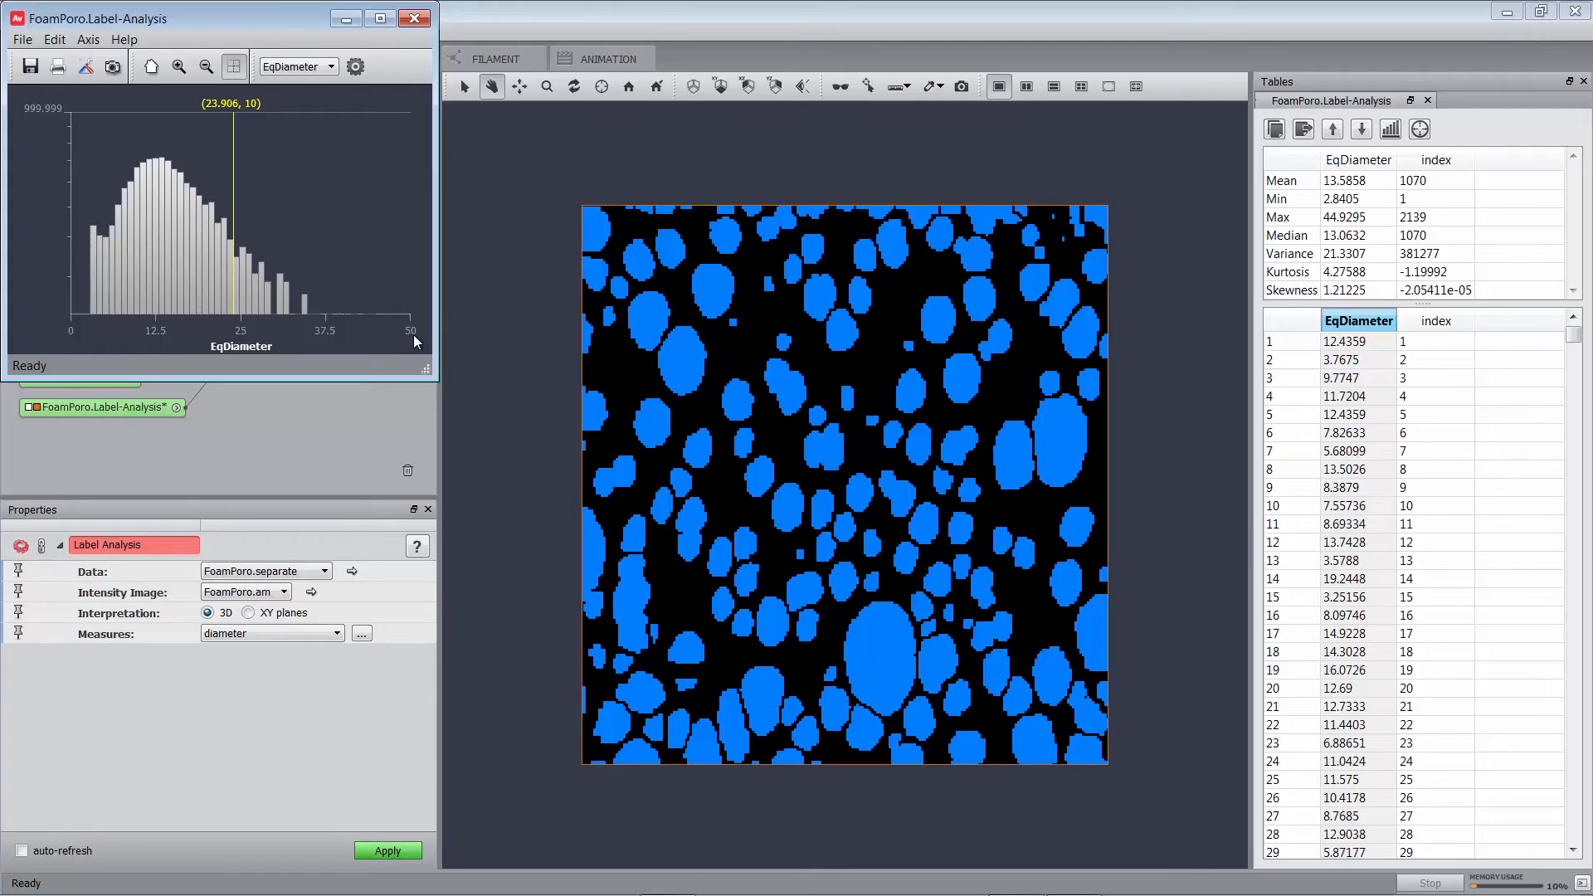
pyautogui.click(414, 18)
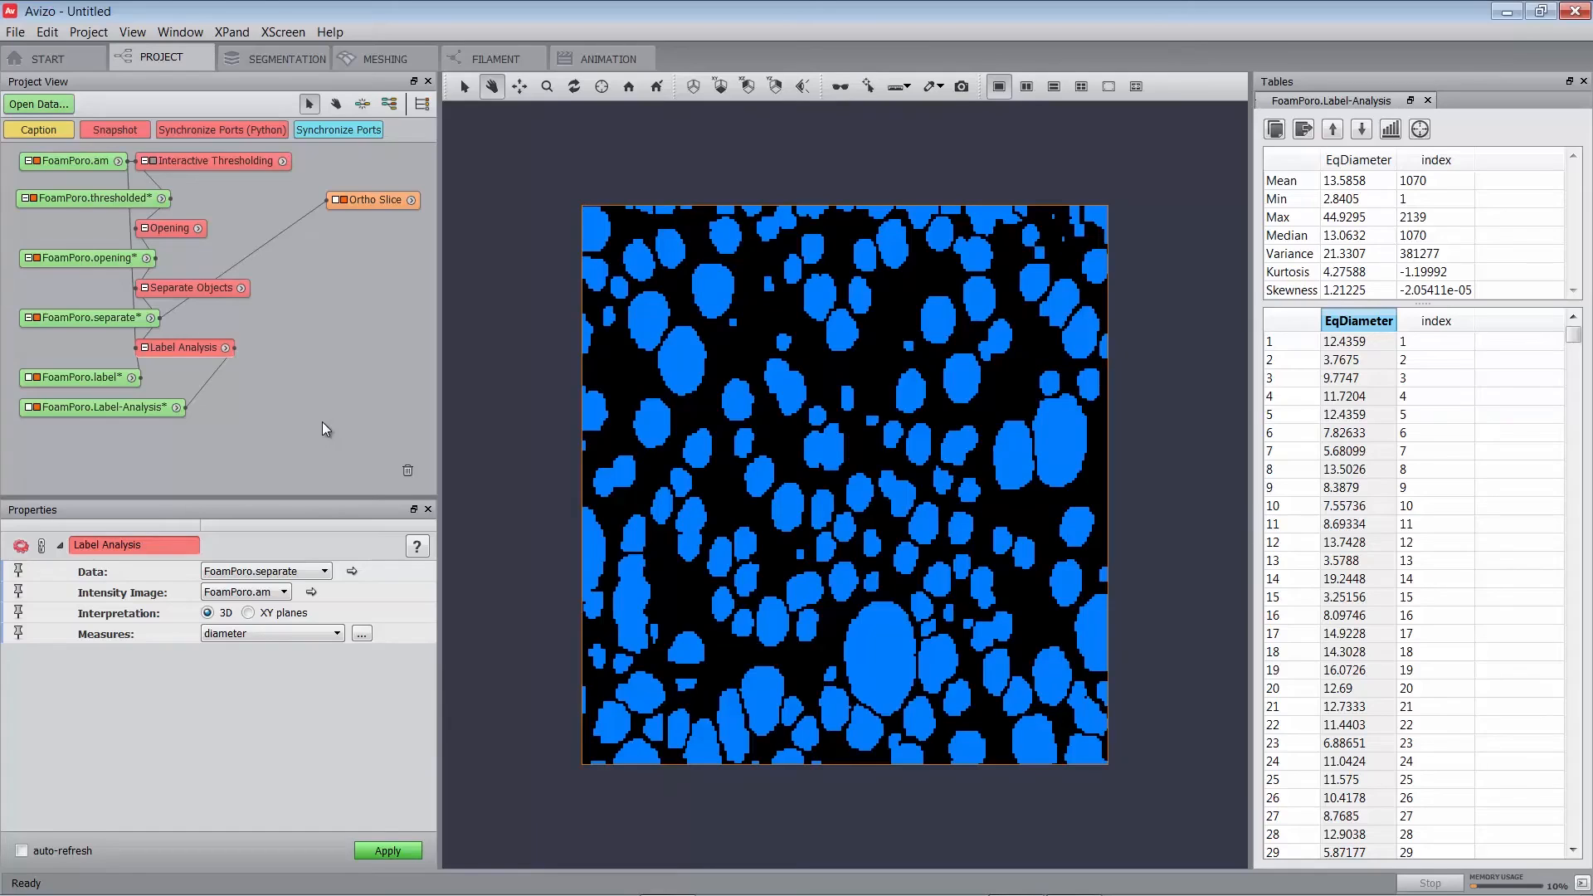
# Reopen the measure settings and add a user measure named 'Sphericity'.
pyautogui.moveTo(166, 345); pyautogui.dragTo(260, 341)
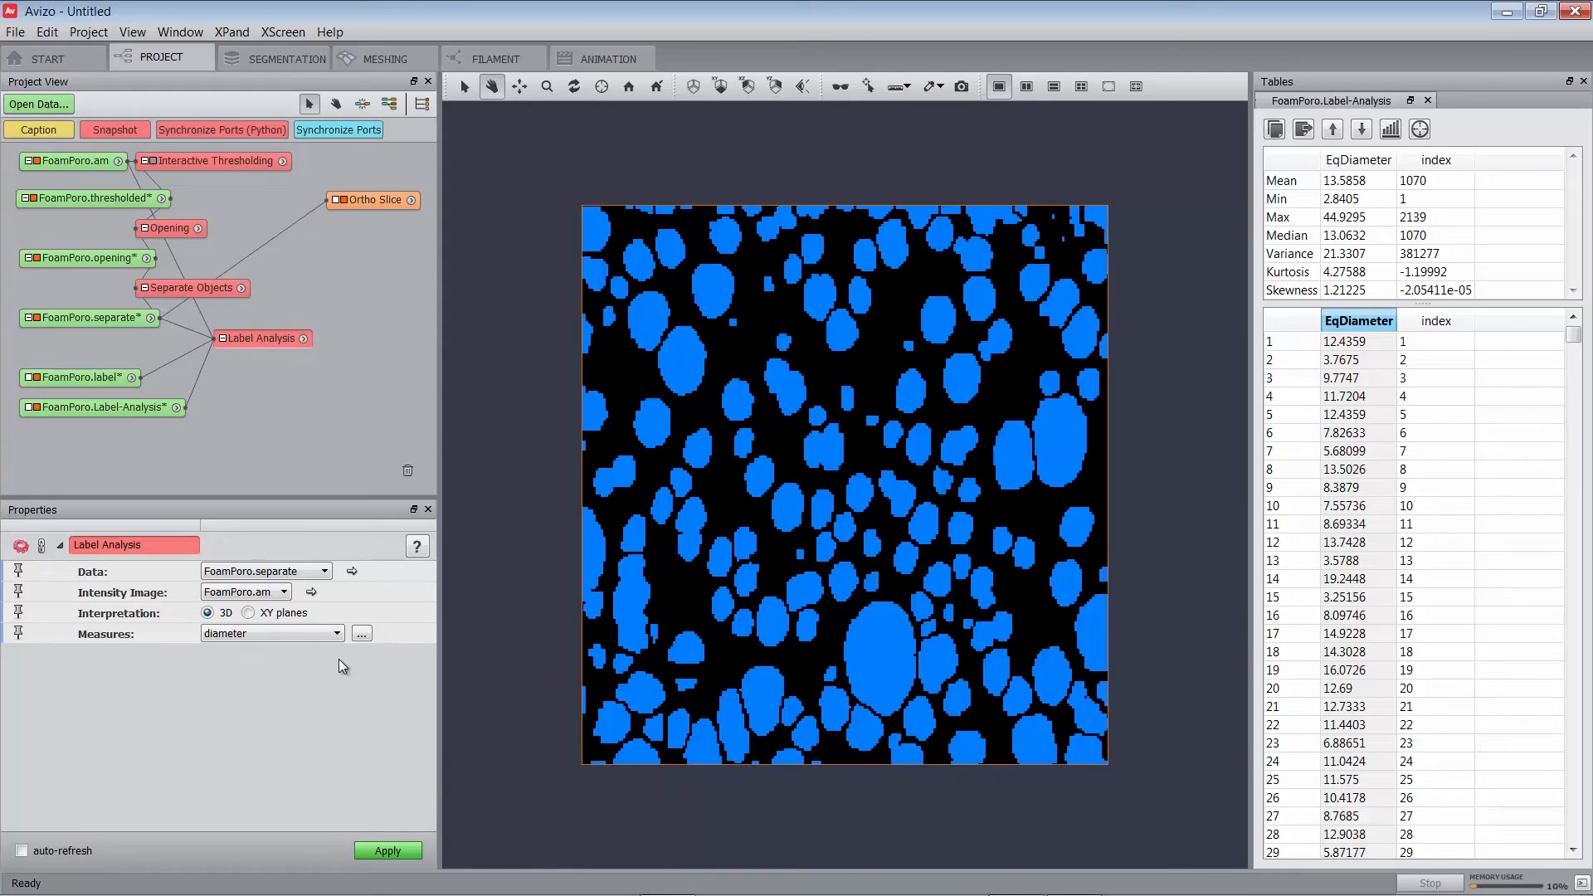
pyautogui.click(362, 635)
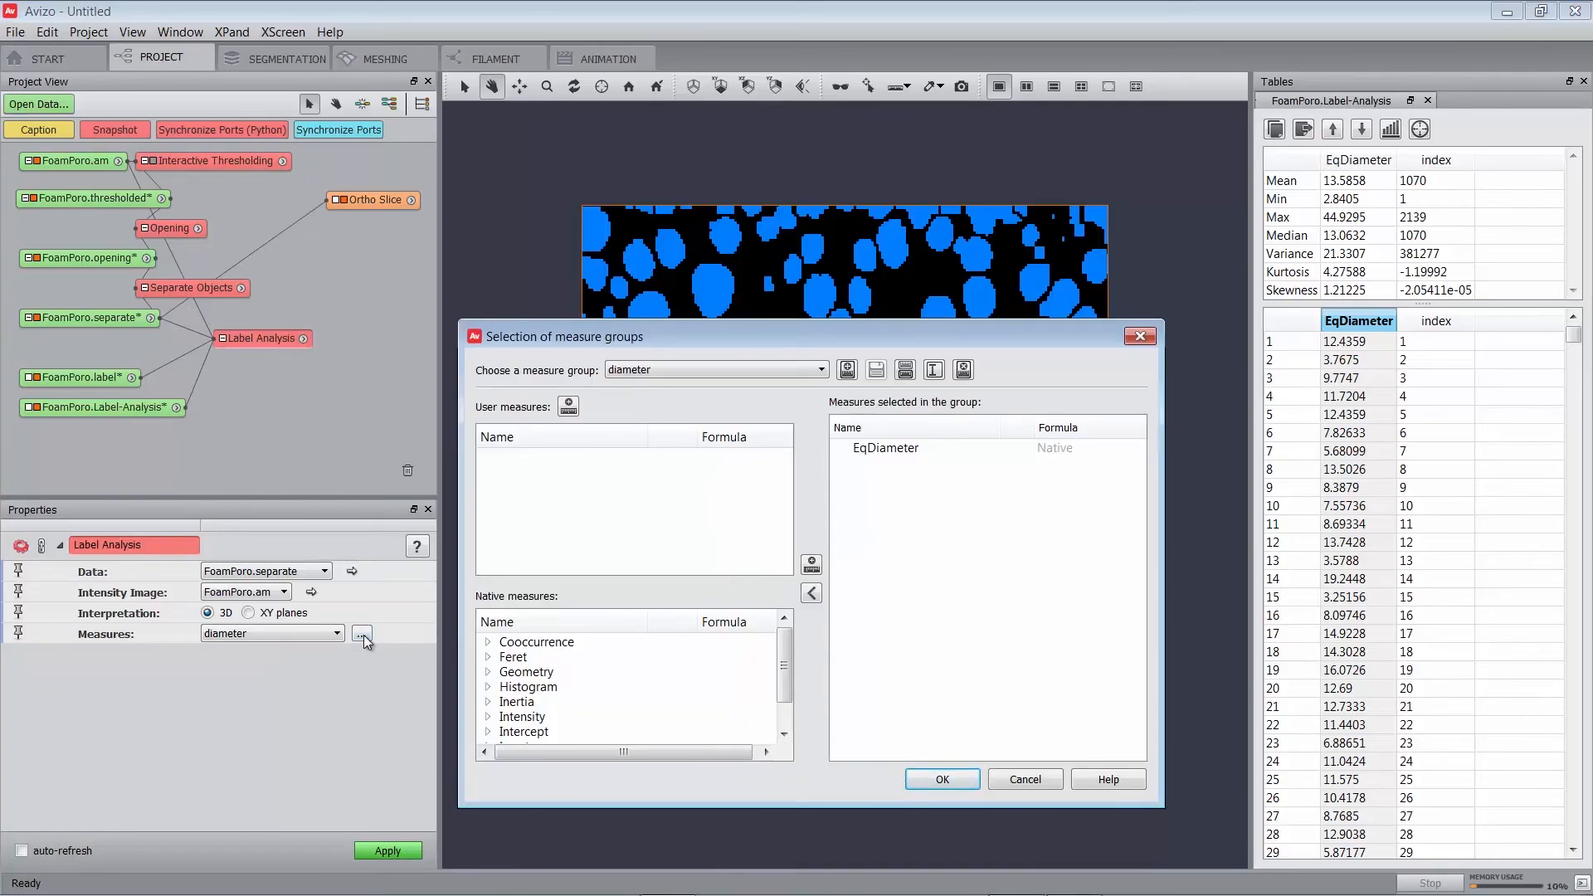
pyautogui.doubleClick(655, 373)
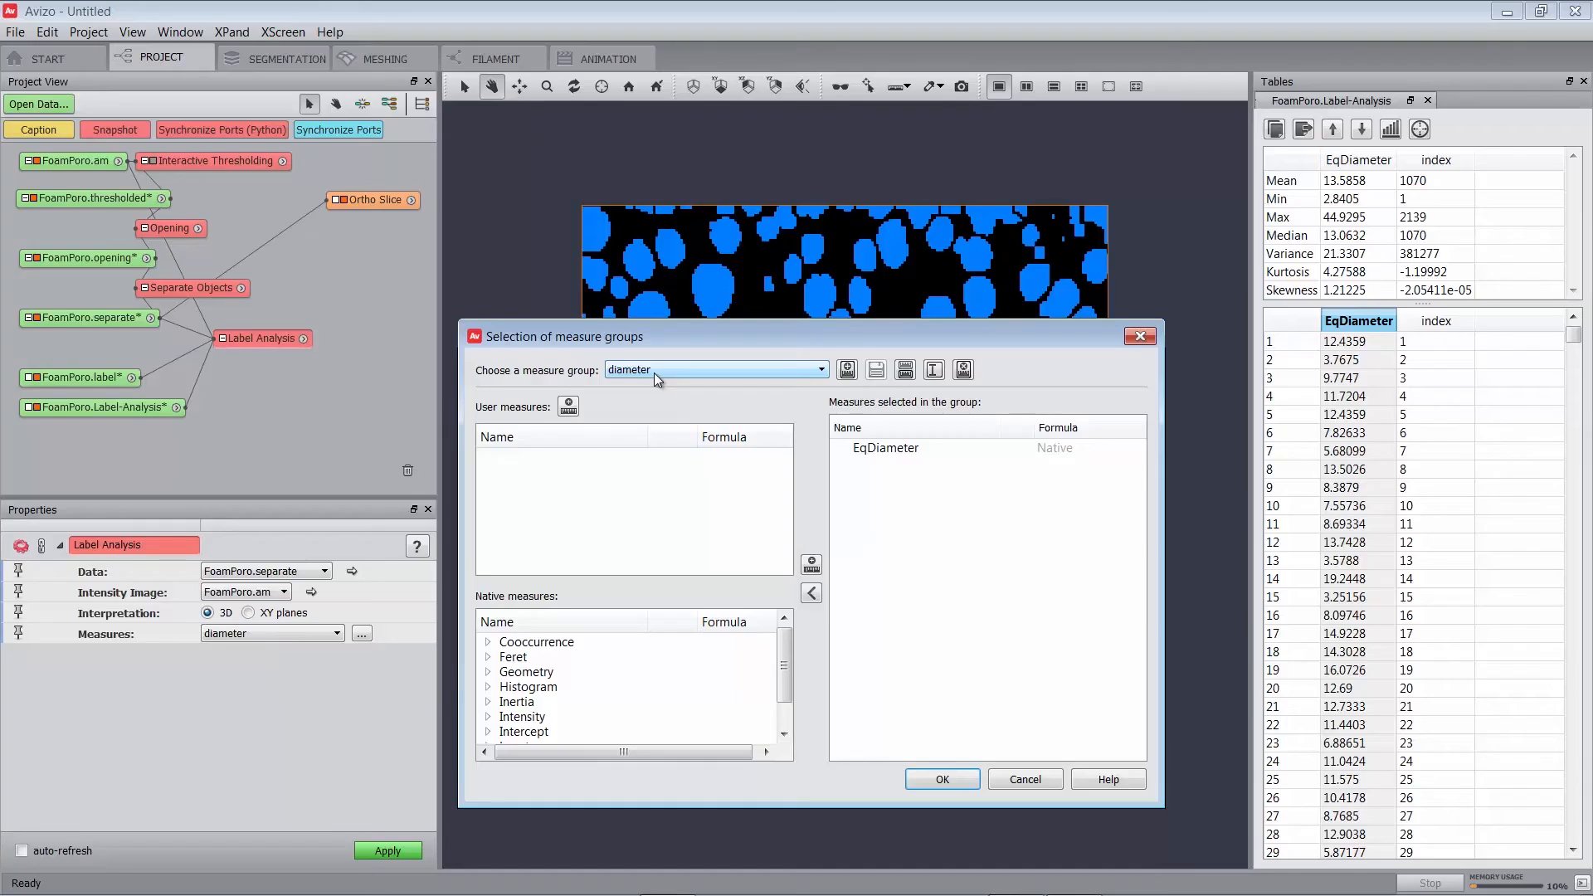
pyautogui.click(558, 412)
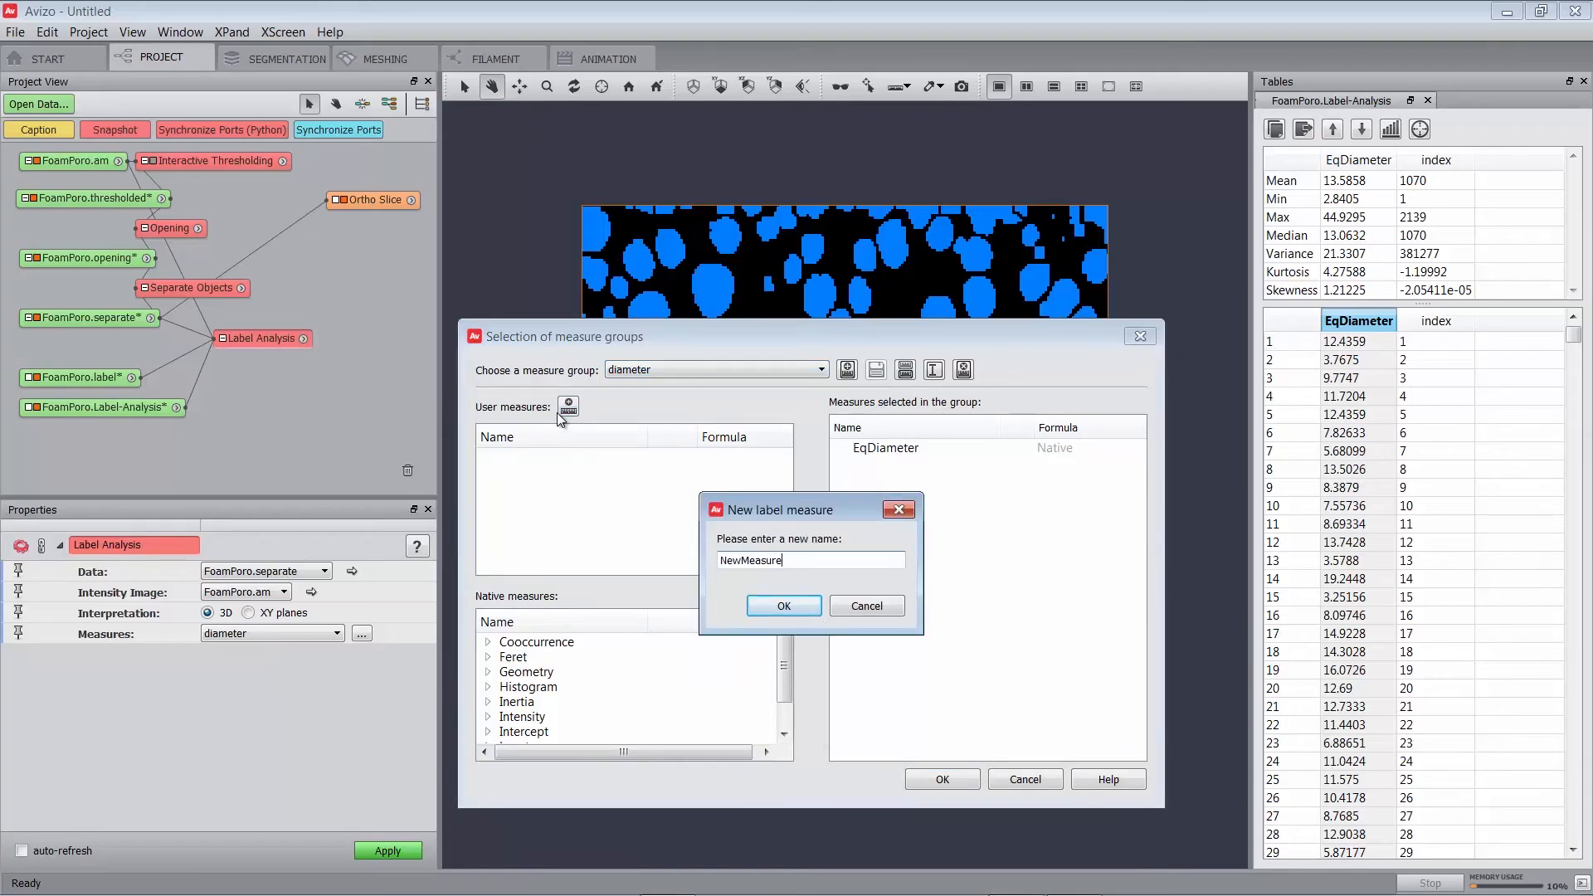
pyautogui.write('Sphericity')
pyautogui.click(758, 606)
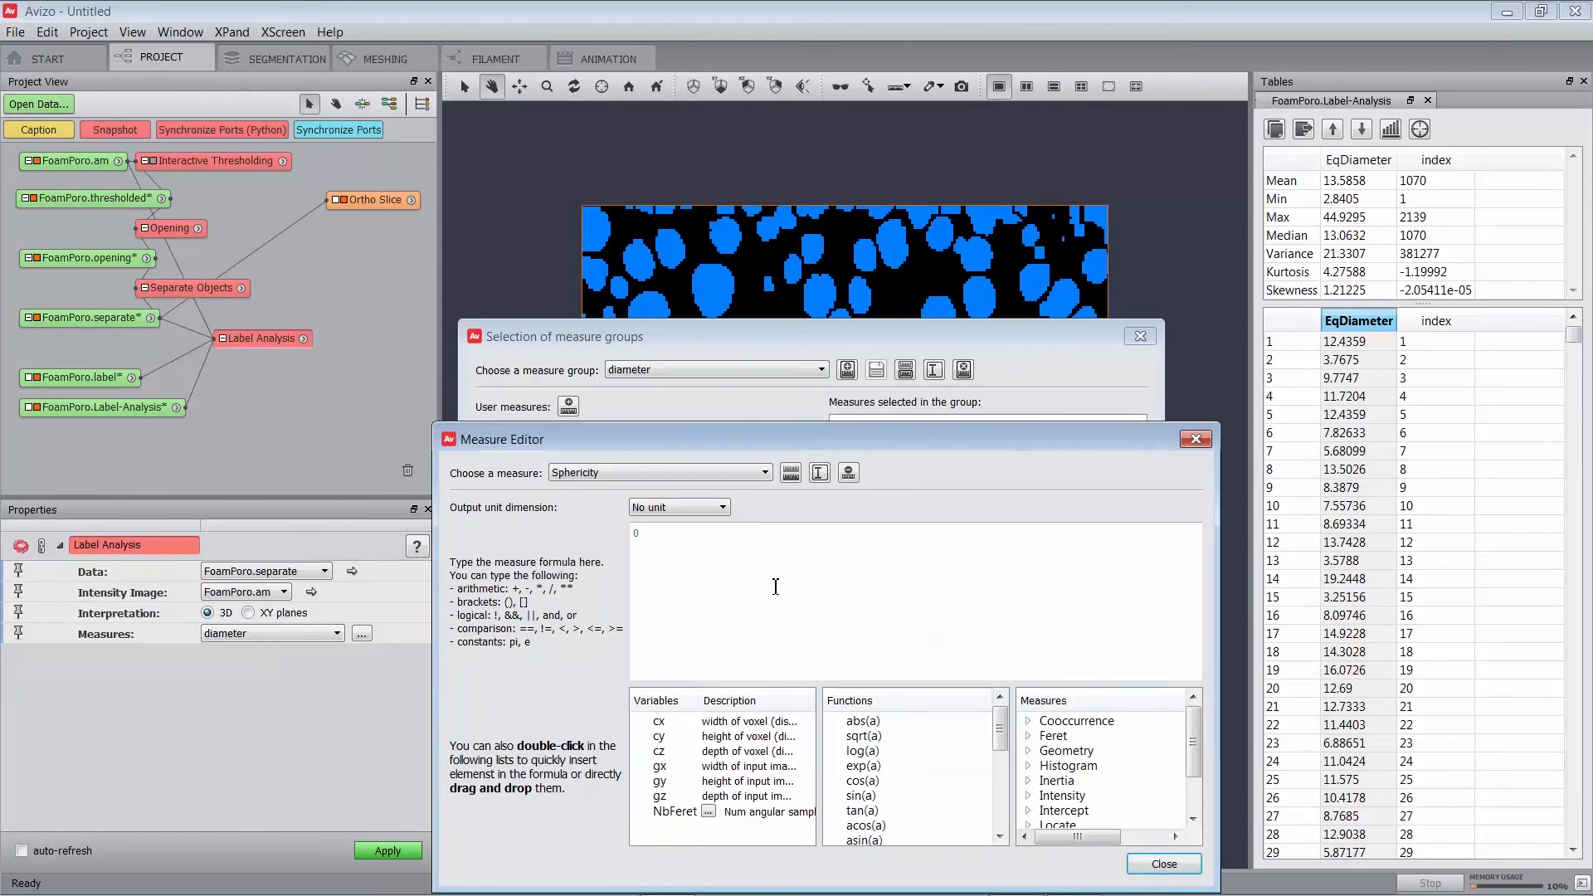
# Enter the Sphericity formula (pi**(1/3)*(6*Volume3d)**(2/3))/Area3d and close the editor.
pyautogui.moveTo(756, 440); pyautogui.dragTo(740, 352)
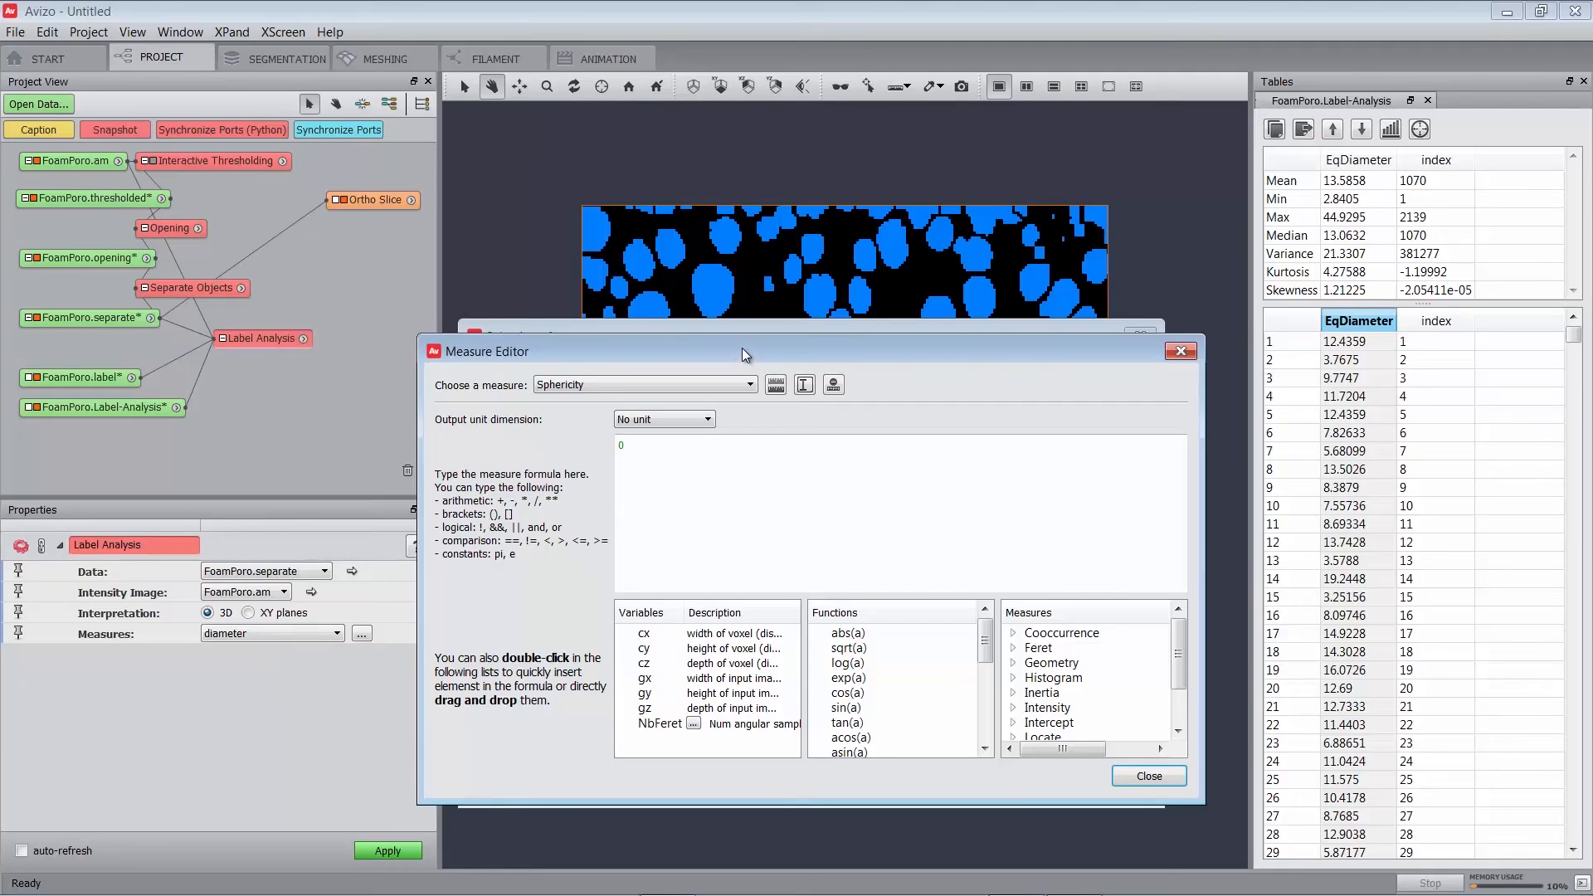
pyautogui.click(728, 528)
pyautogui.write('4')
pyautogui.press('BackSpace')
pyautogui.write('(')
pyautogui.press('BackSpace')
pyautogui.press('BackSpace')
pyautogui.write('(pi**')
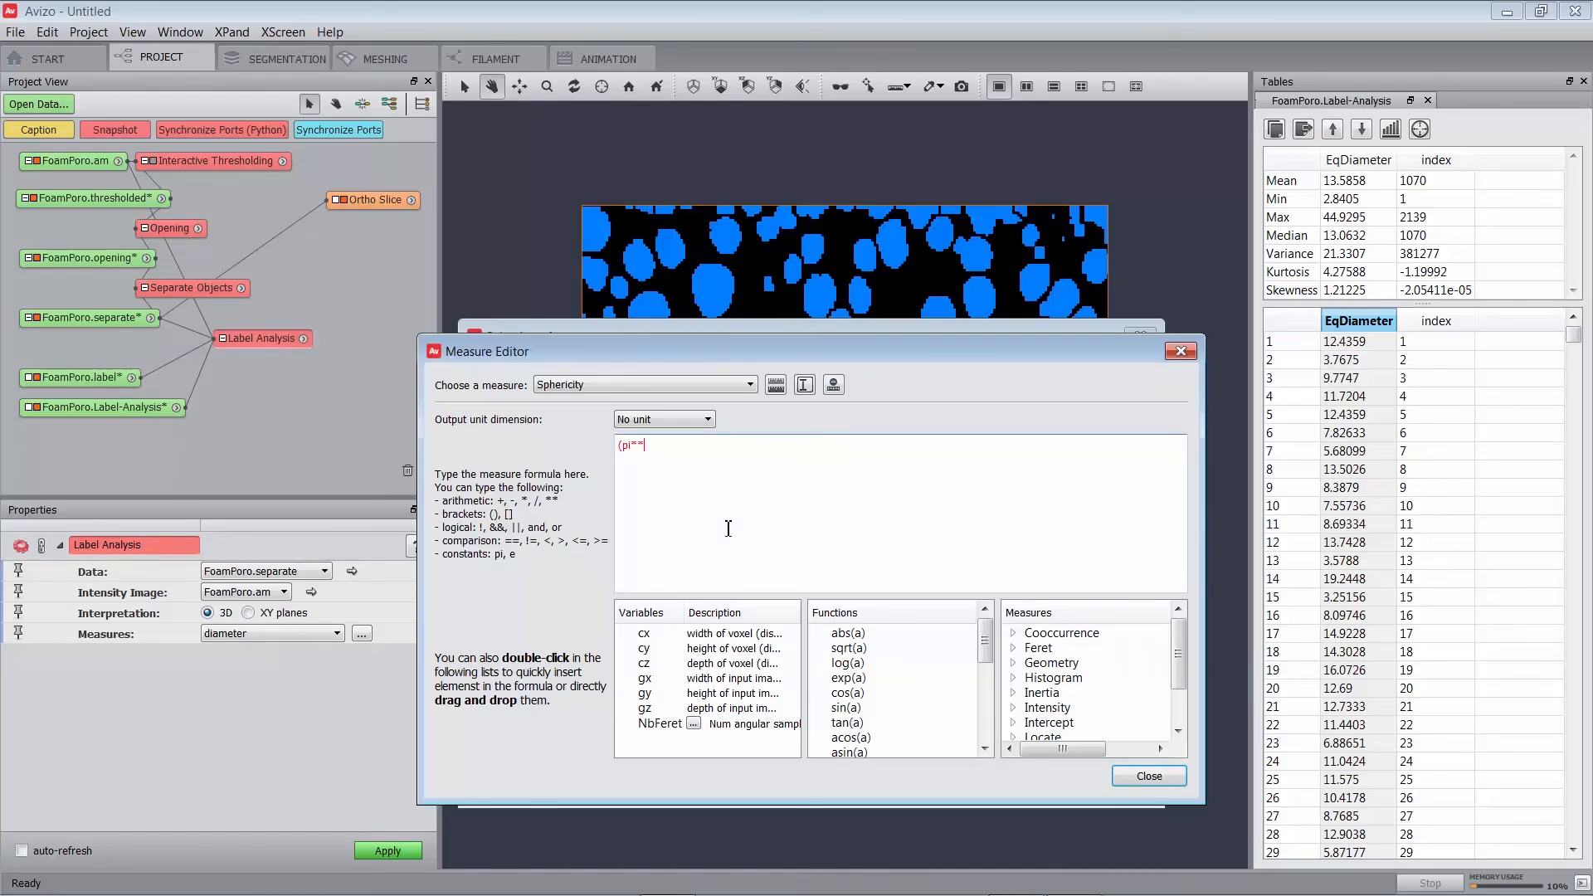
pyautogui.write('(1/3)*(6*Volume3d)**(2/3))/Area3d')
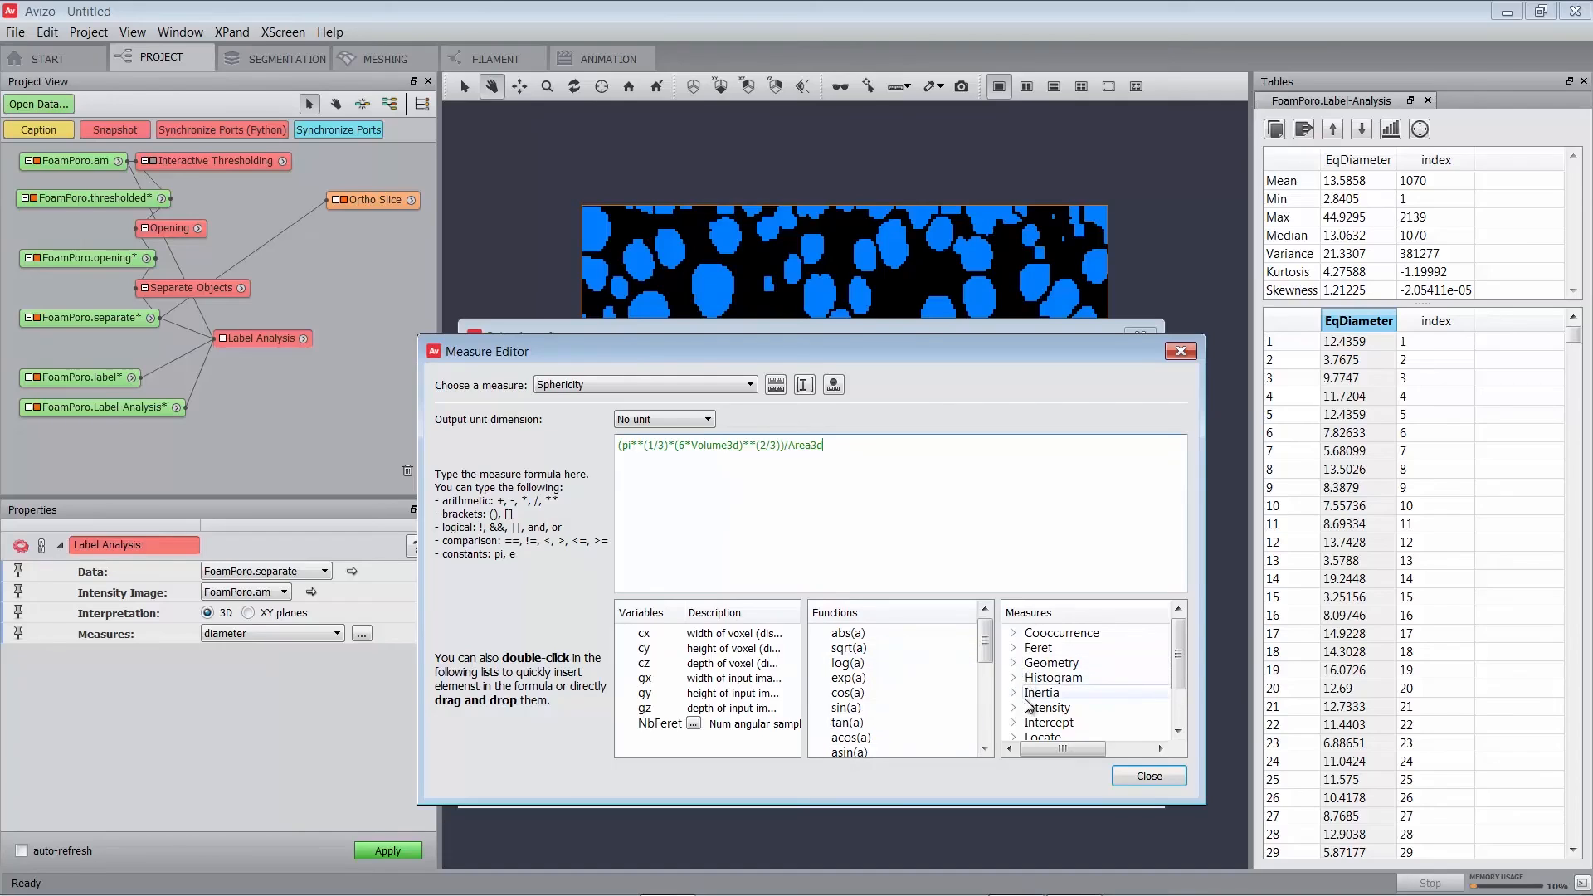
pyautogui.click(1148, 778)
pyautogui.click(560, 460)
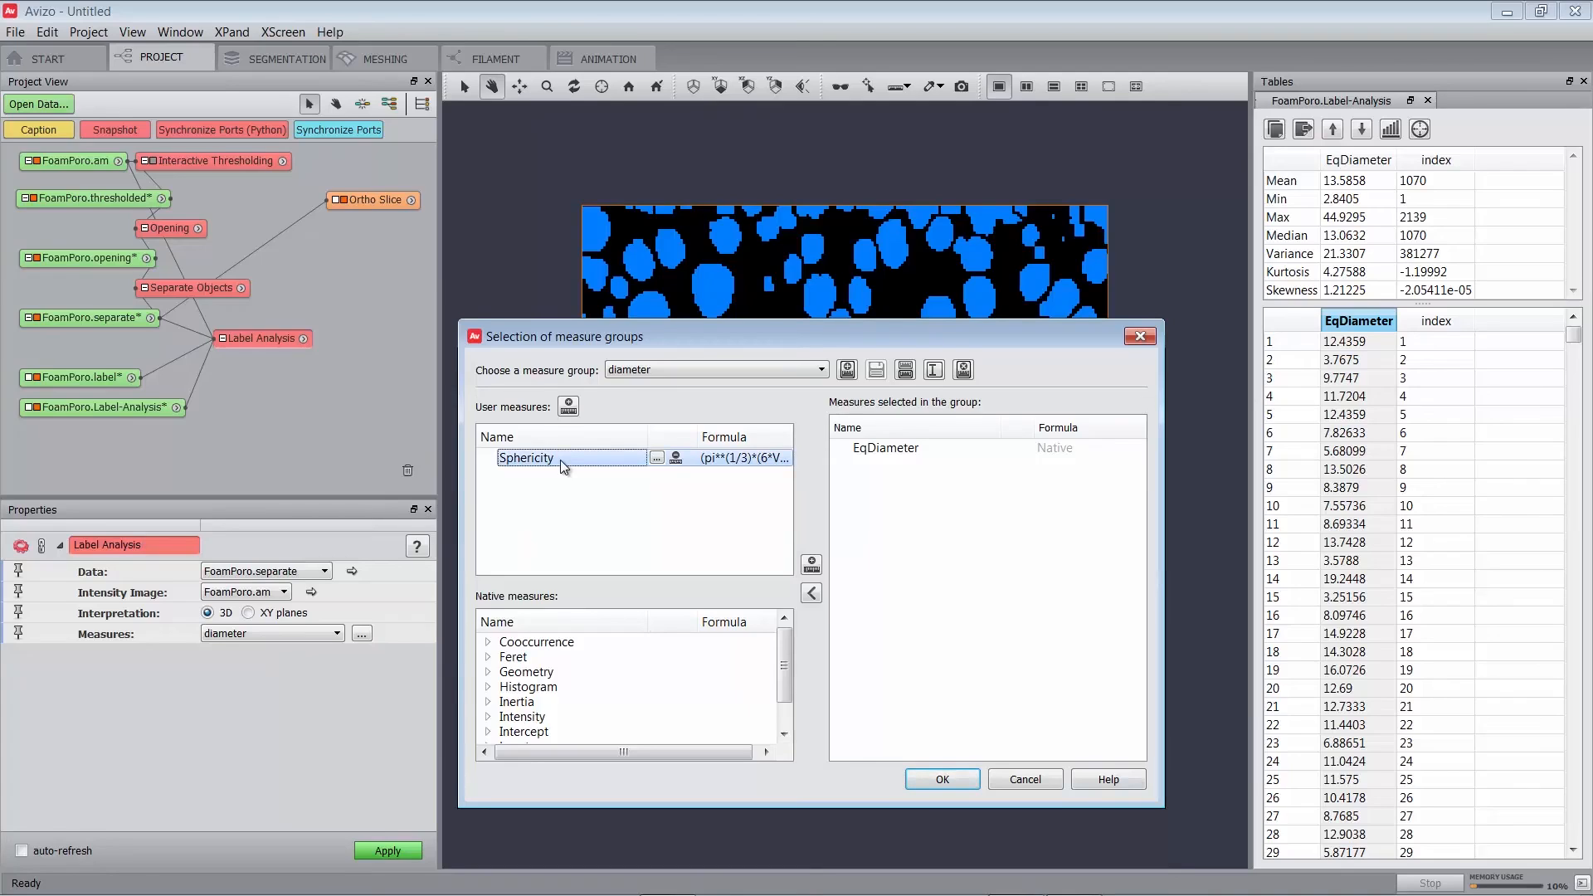
# Put the Sphericity user measure into the diameter measure group next to EqDiameter and confirm.
pyautogui.click(812, 564)
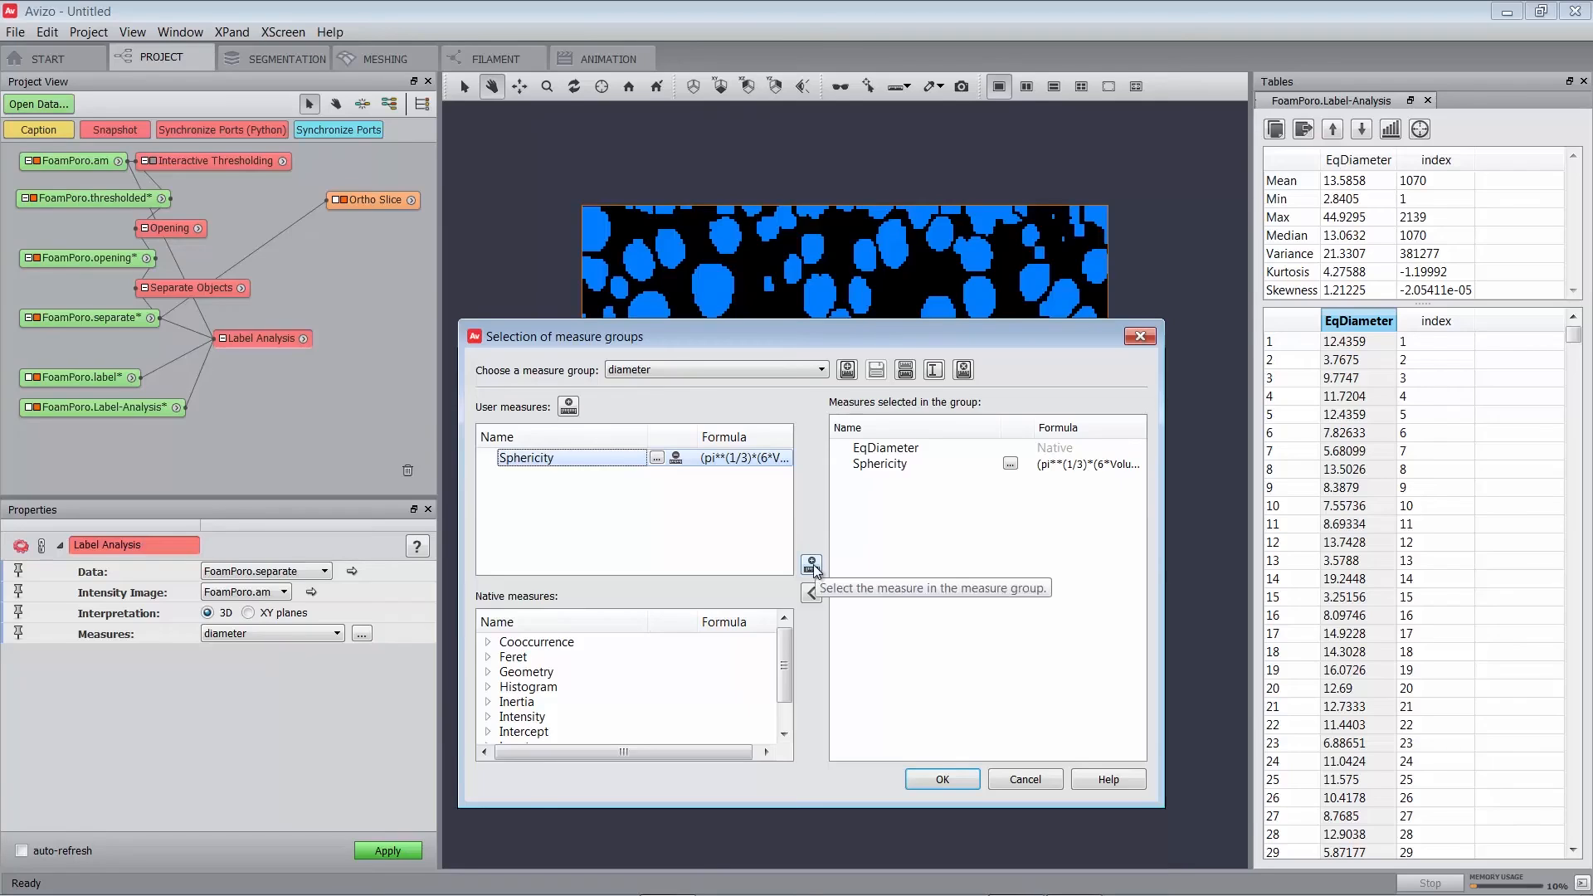
pyautogui.click(958, 780)
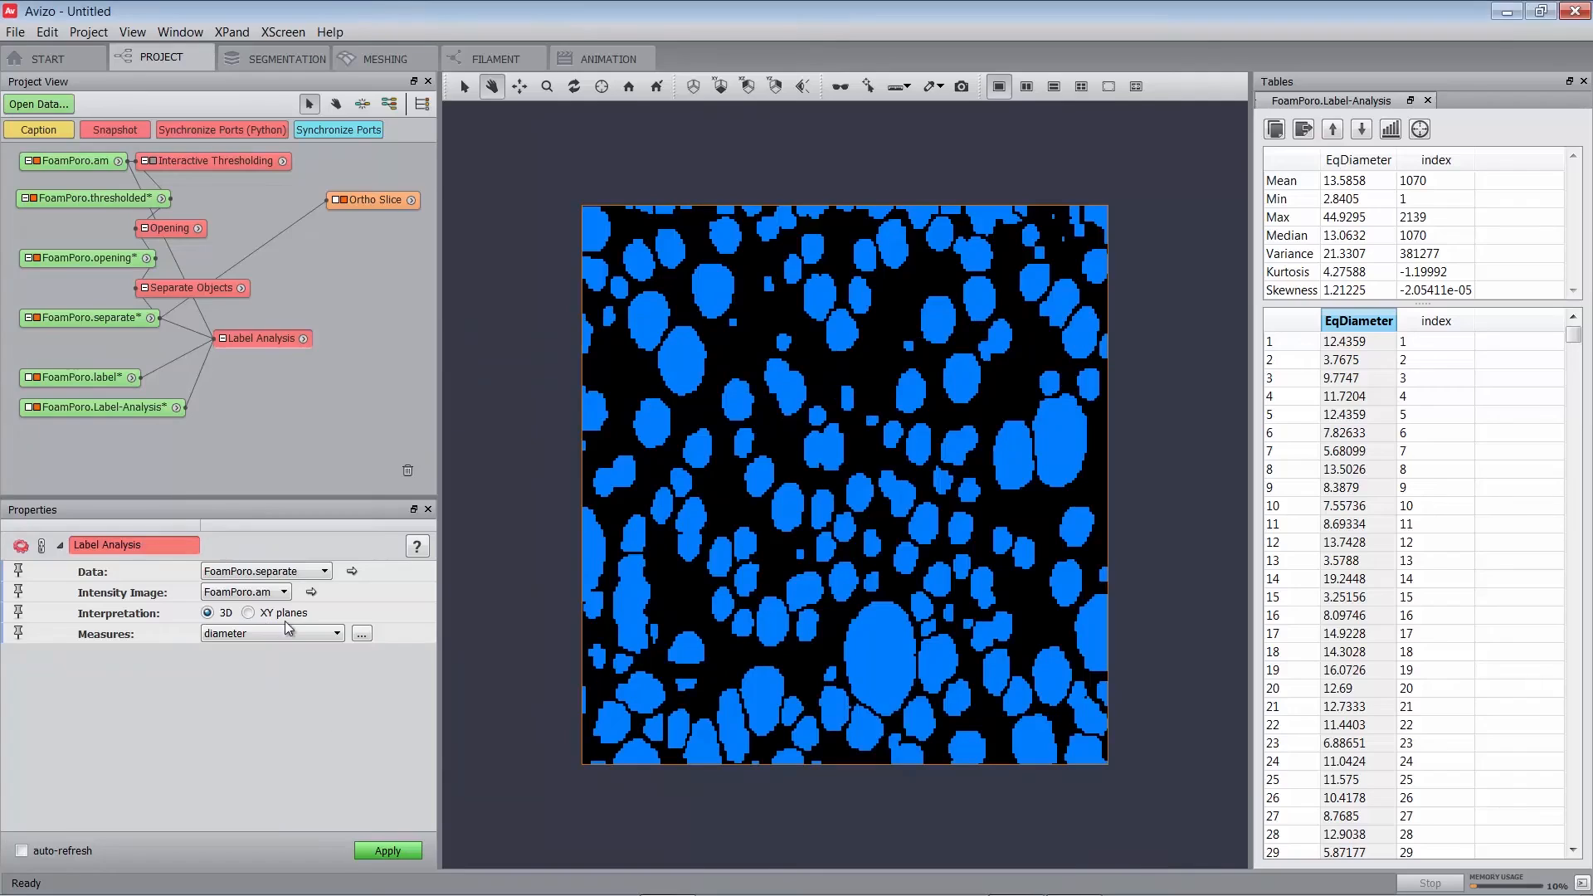
# Re-run Label Analysis and select the new per-pore Sphericity column (mean 0.892968).
pyautogui.click(373, 851)
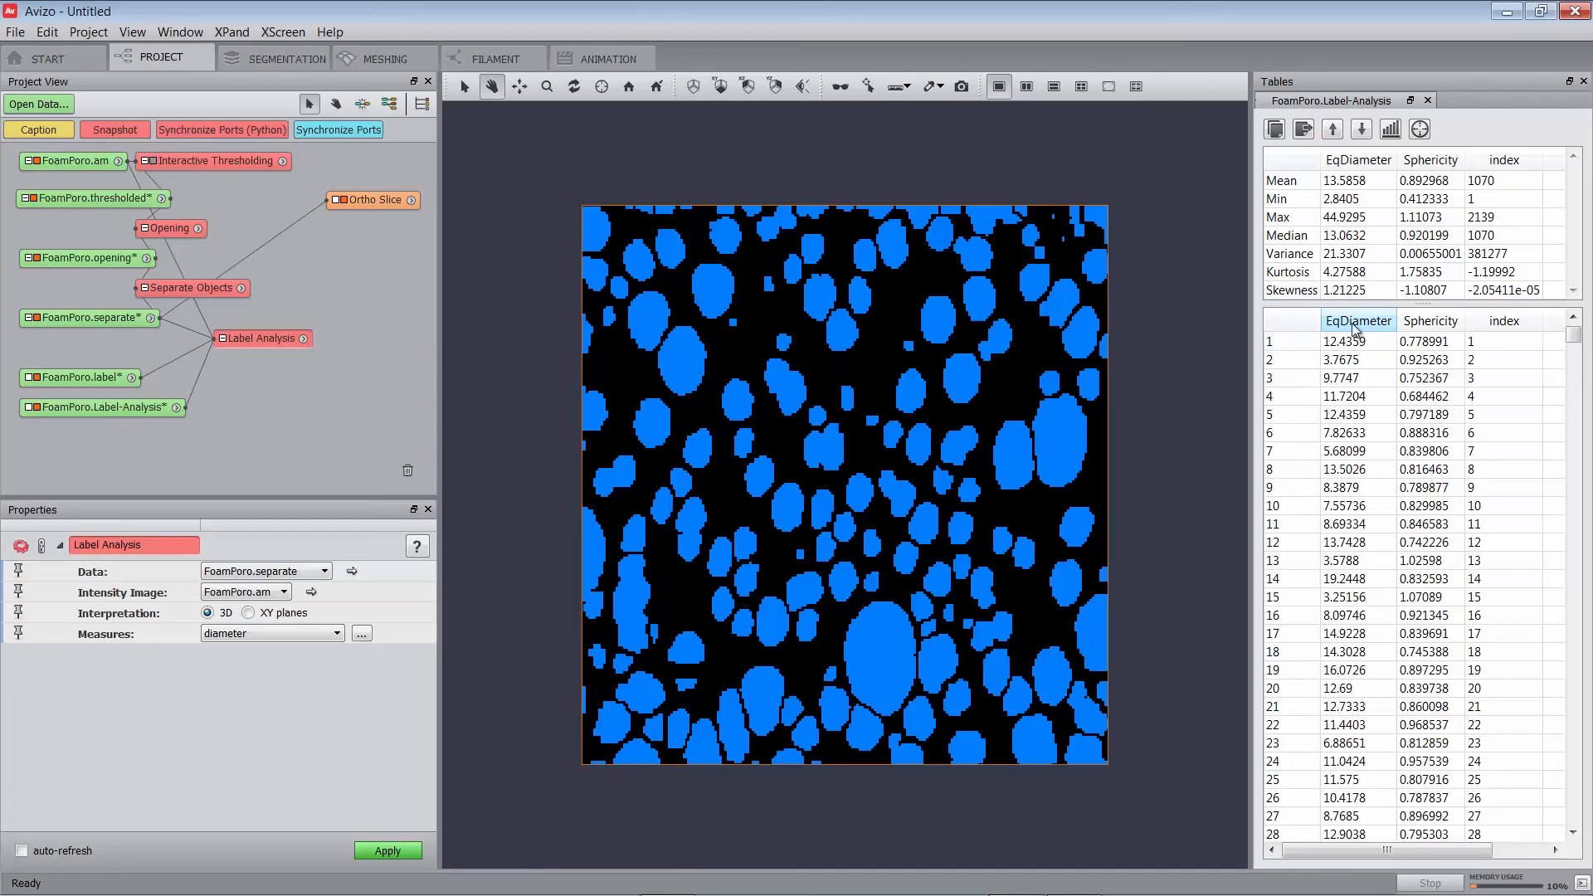
pyautogui.click(1438, 326)
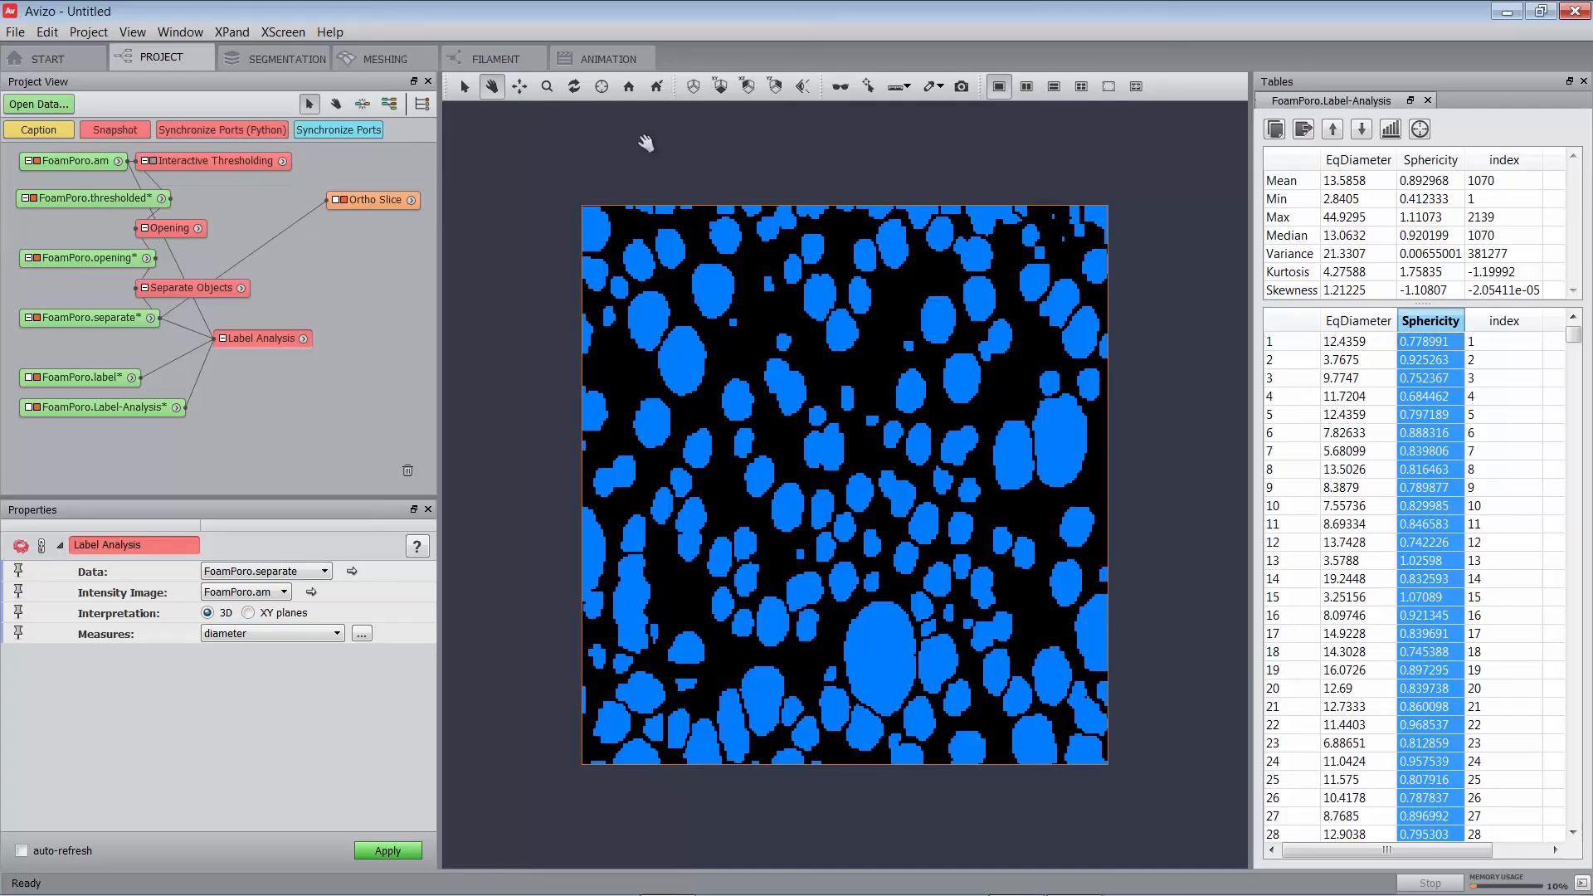
# In Open Data, pick CustomerMeasurements-2-Sphericity.hx as the file to load.
pyautogui.click(16, 106)
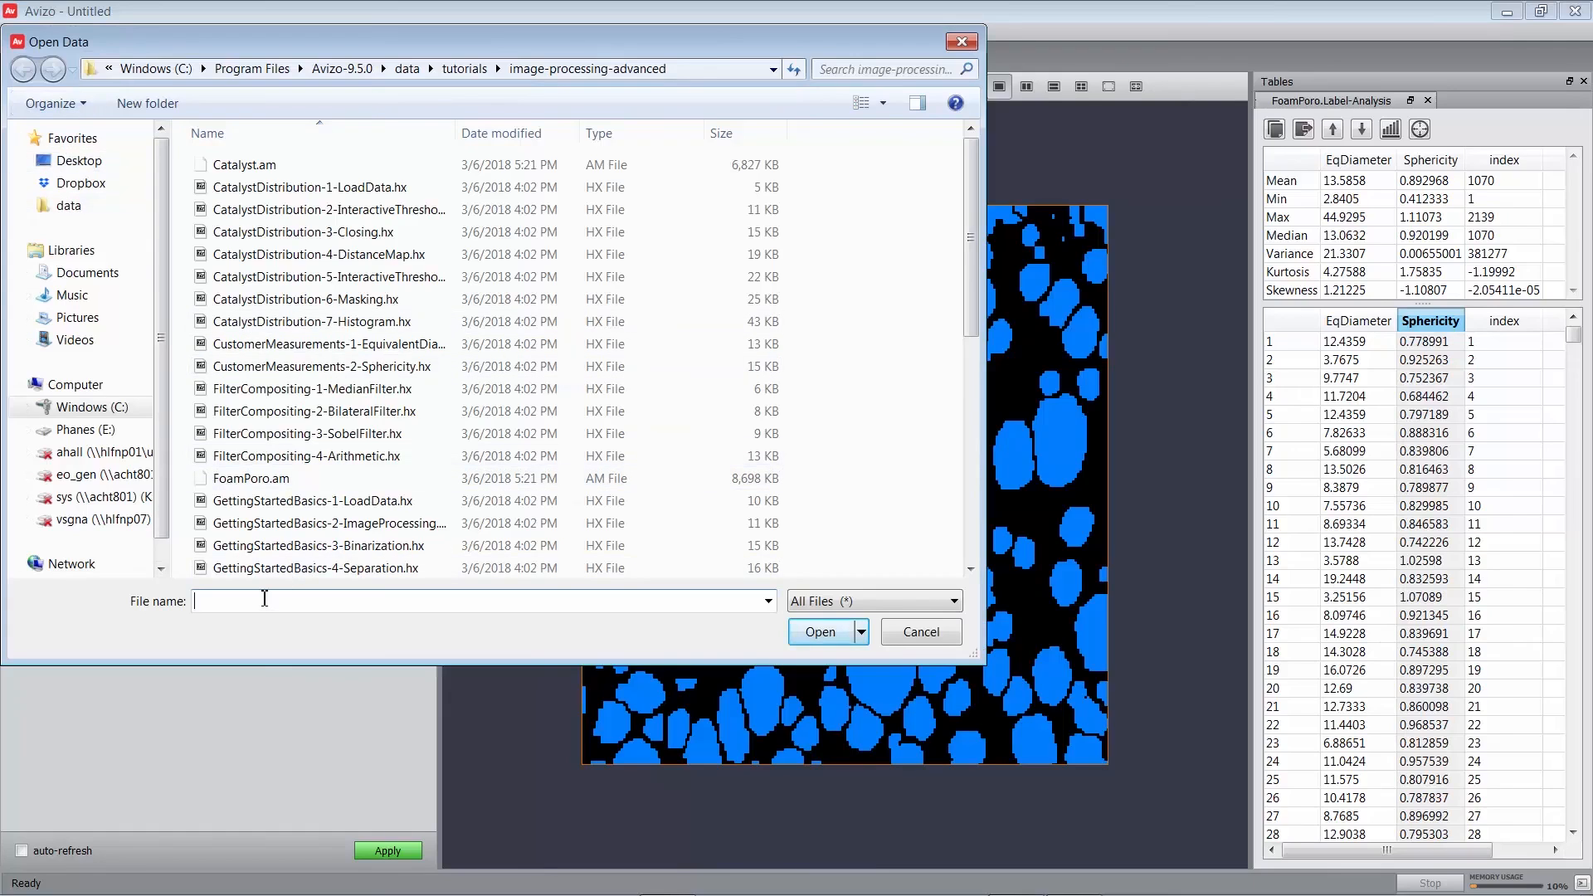
pyautogui.write('c')
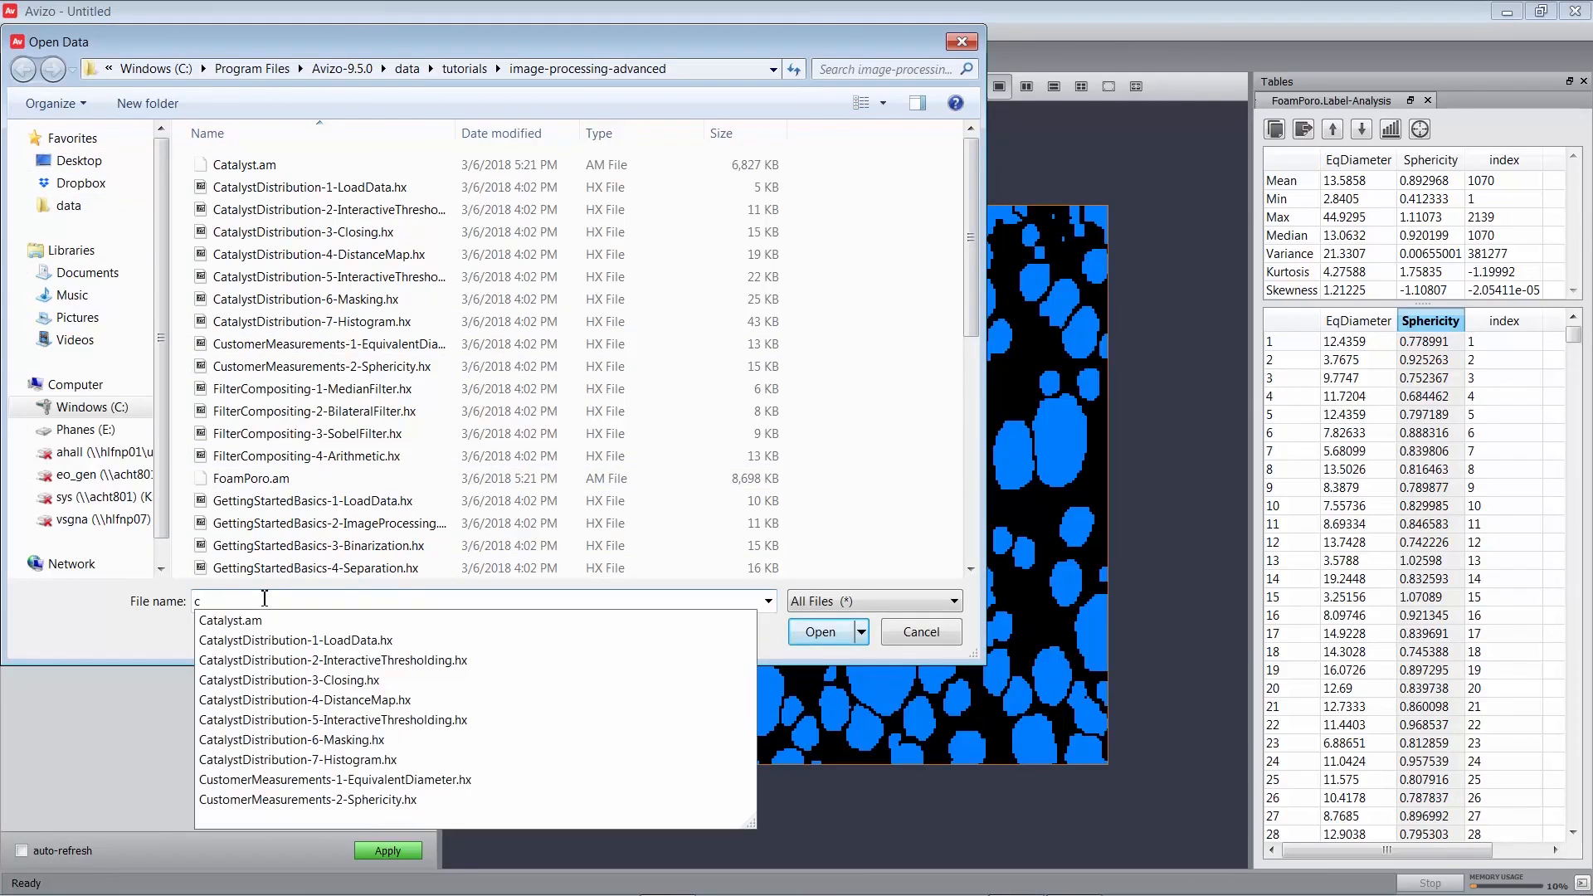
pyautogui.write('usto')
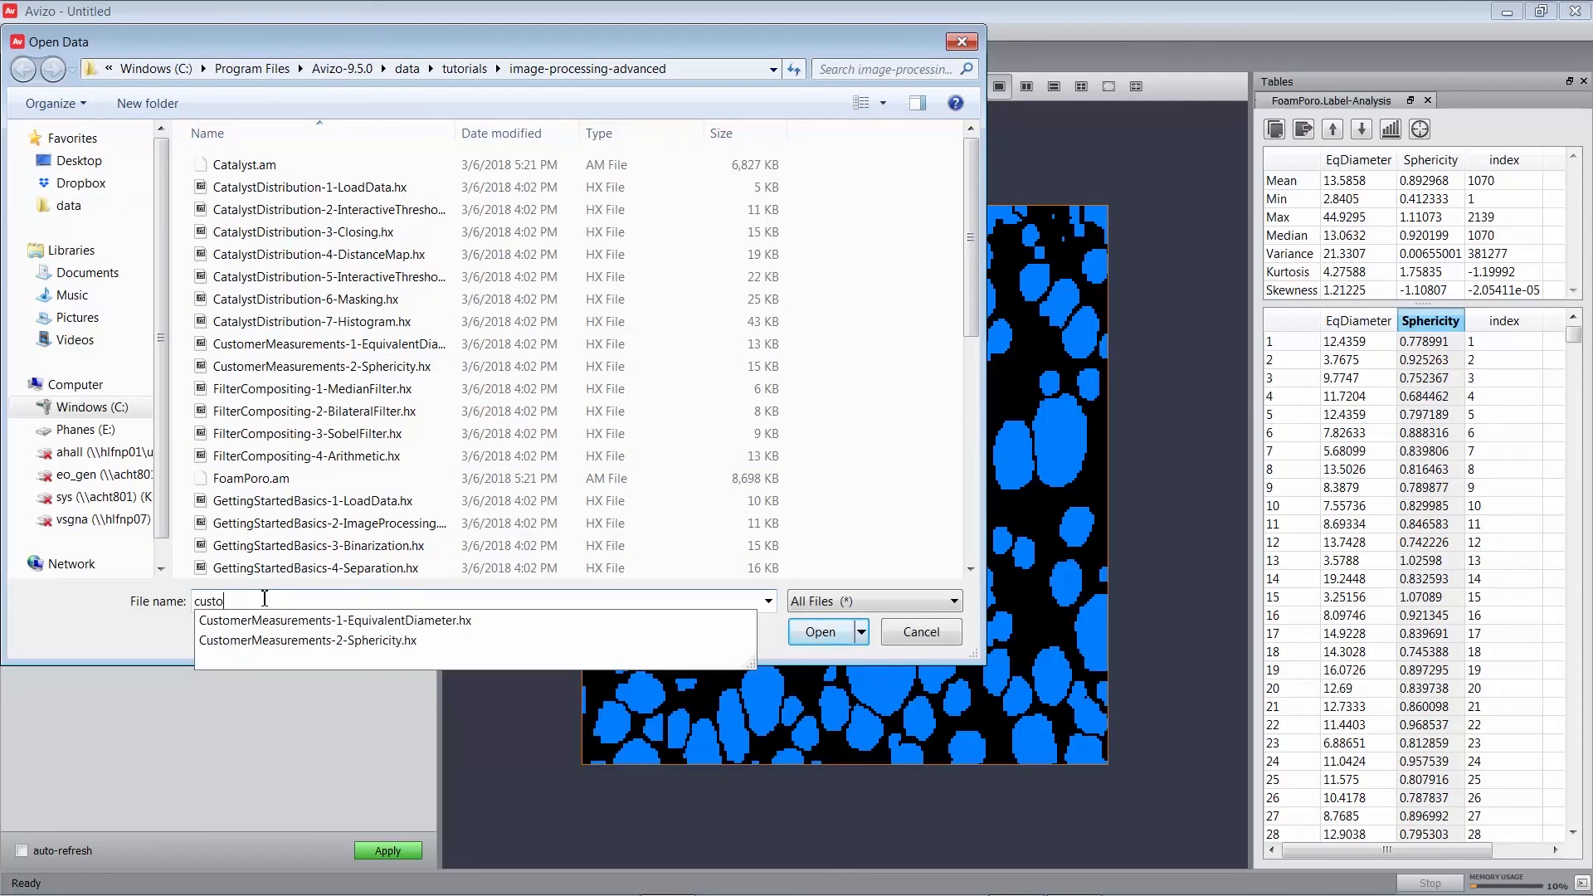
pyautogui.press('Down')
pyautogui.press('Down')
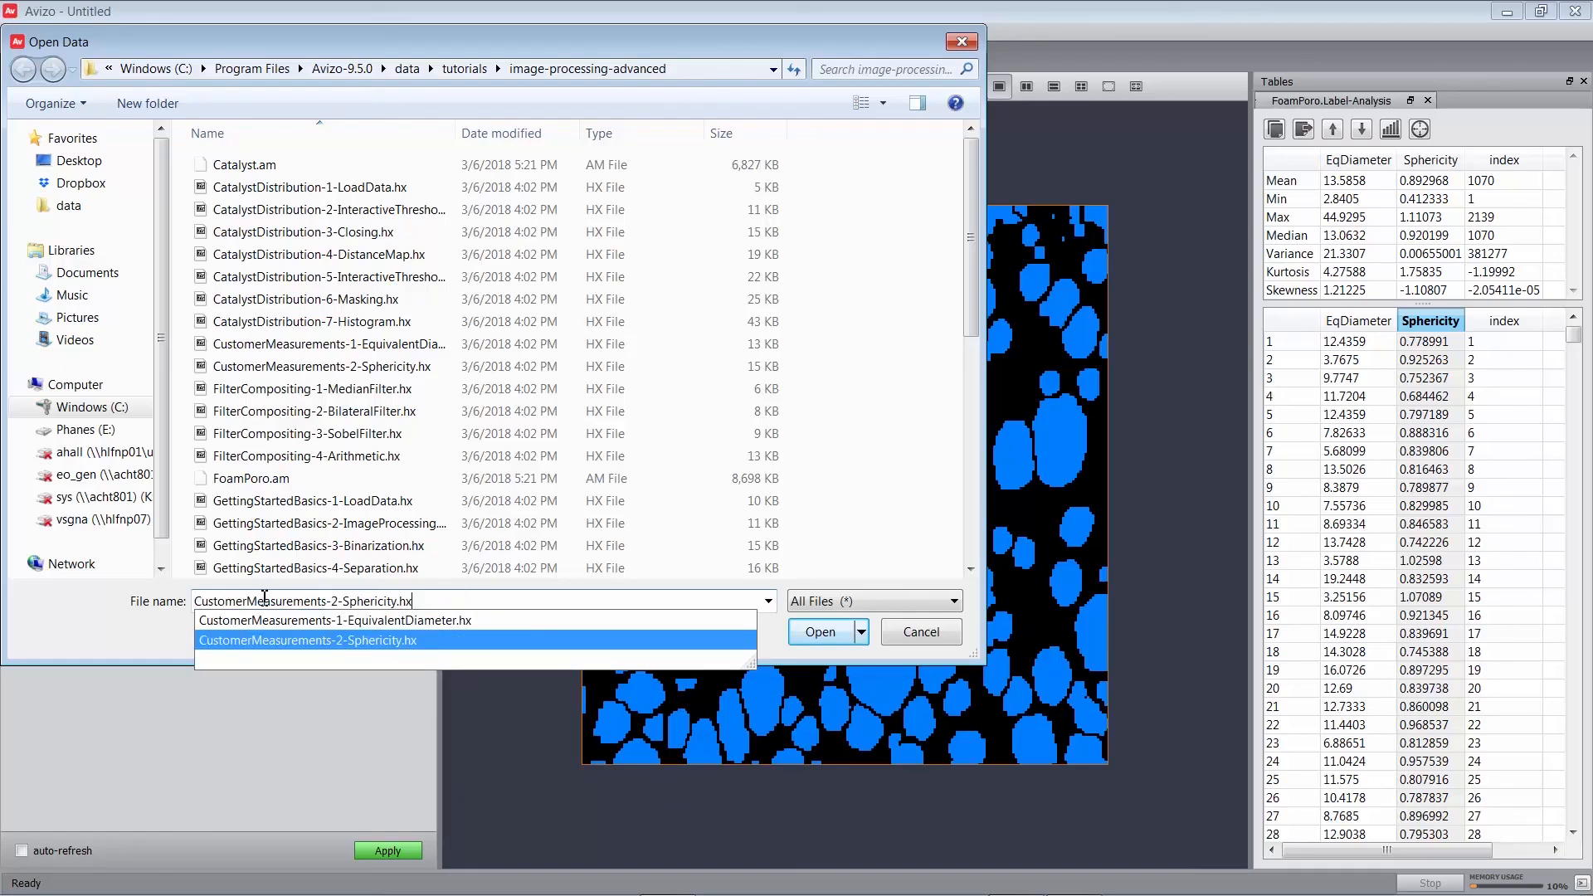